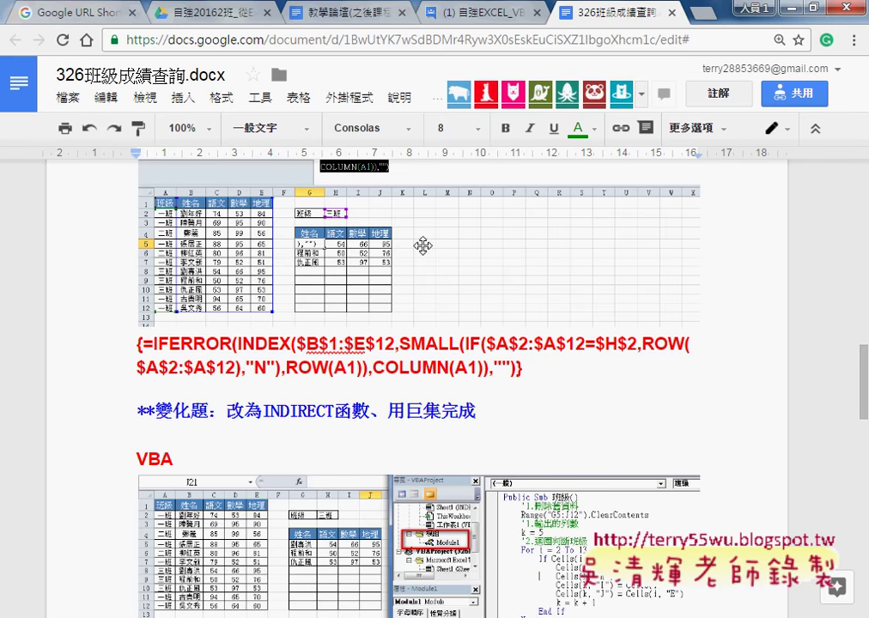
Step: Highlight INDIRECT, INDEX, 巨集 and the VBA heading in the notes, then switch to Excel
{"action": "left_click_drag", "start_coordinate": [261, 411], "coordinate": [334, 412]}
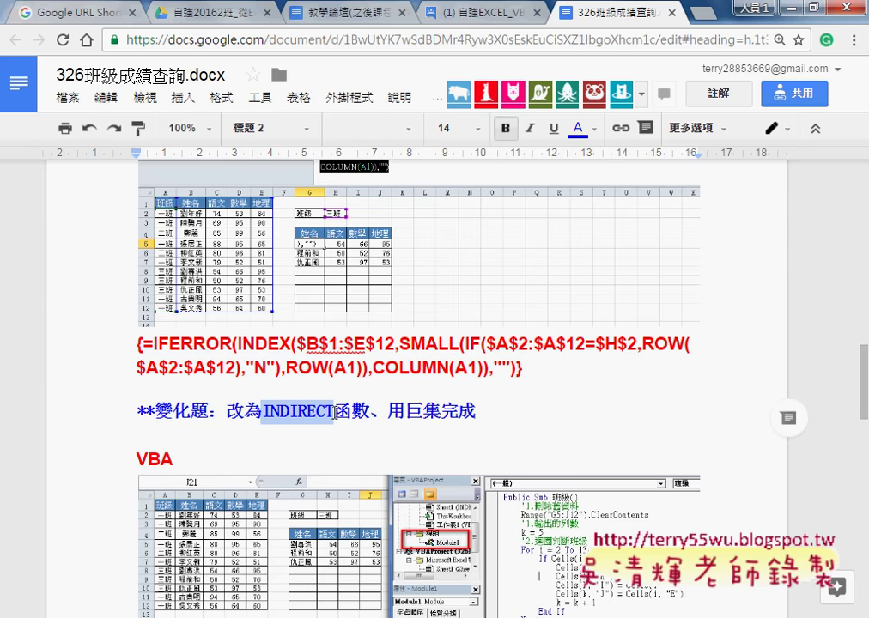
{"action": "left_click_drag", "start_coordinate": [232, 343], "coordinate": [291, 337]}
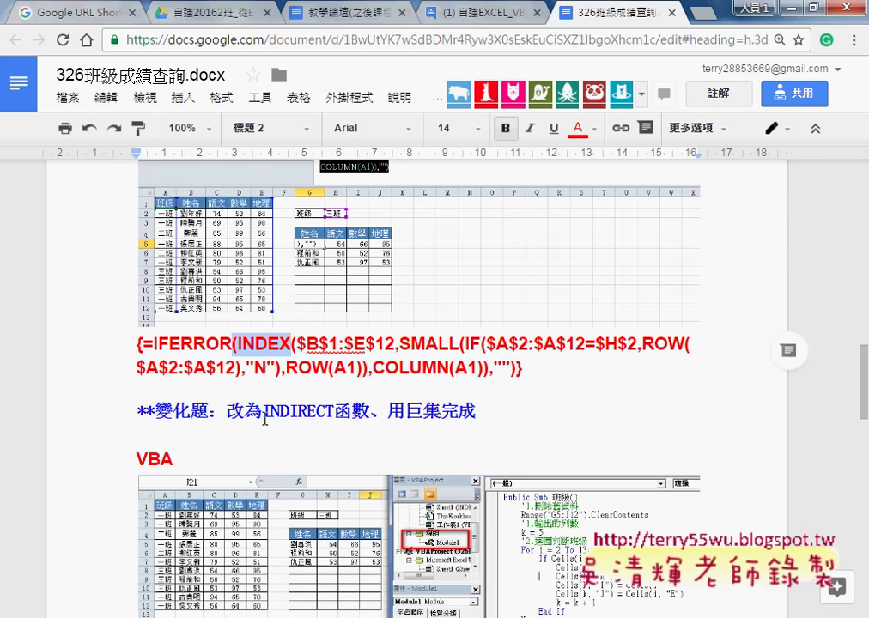
{"action": "left_click_drag", "start_coordinate": [262, 411], "coordinate": [333, 411]}
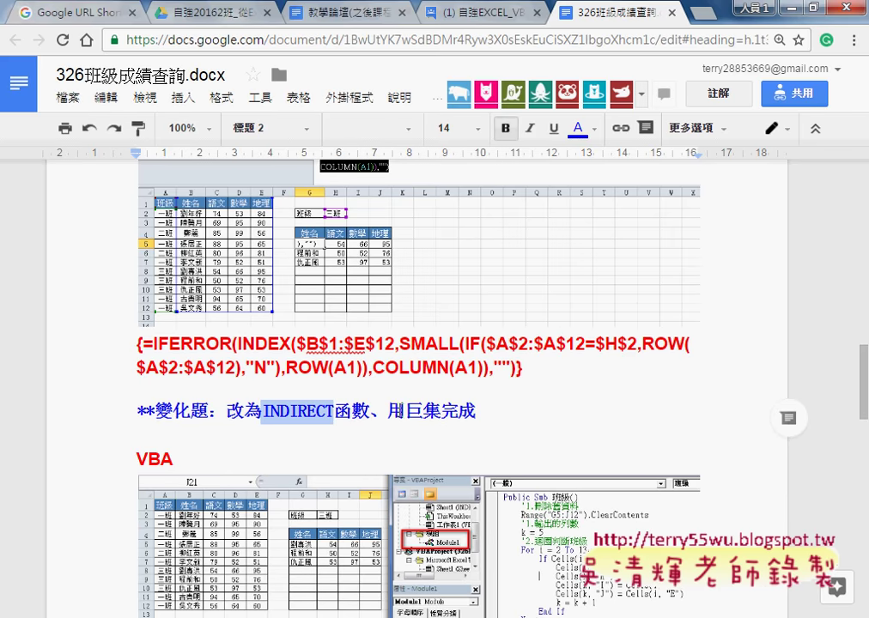
{"action": "left_click_drag", "start_coordinate": [405, 412], "coordinate": [439, 411]}
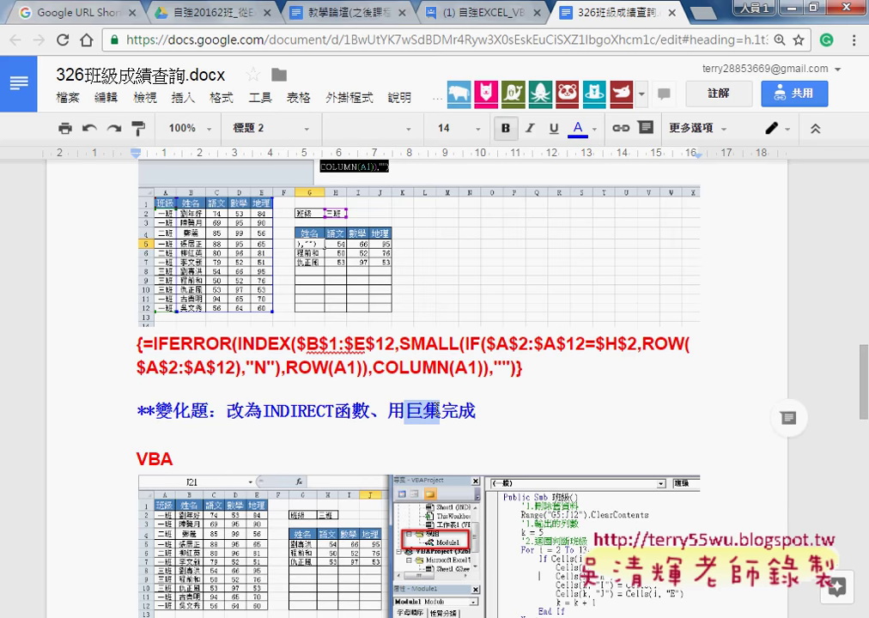
{"action": "left_click_drag", "start_coordinate": [136, 458], "coordinate": [176, 458]}
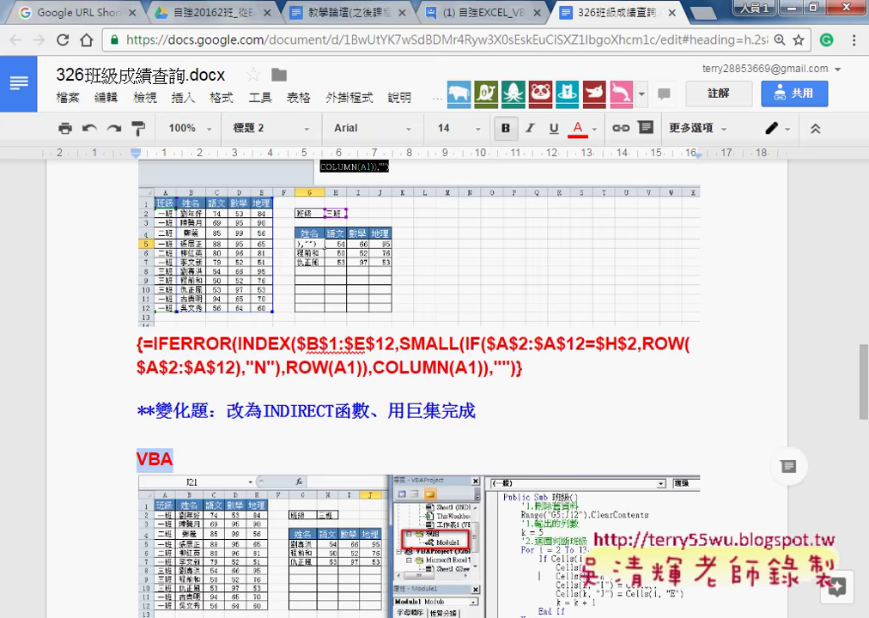
{"action": "key", "text": "alt+Tab"}
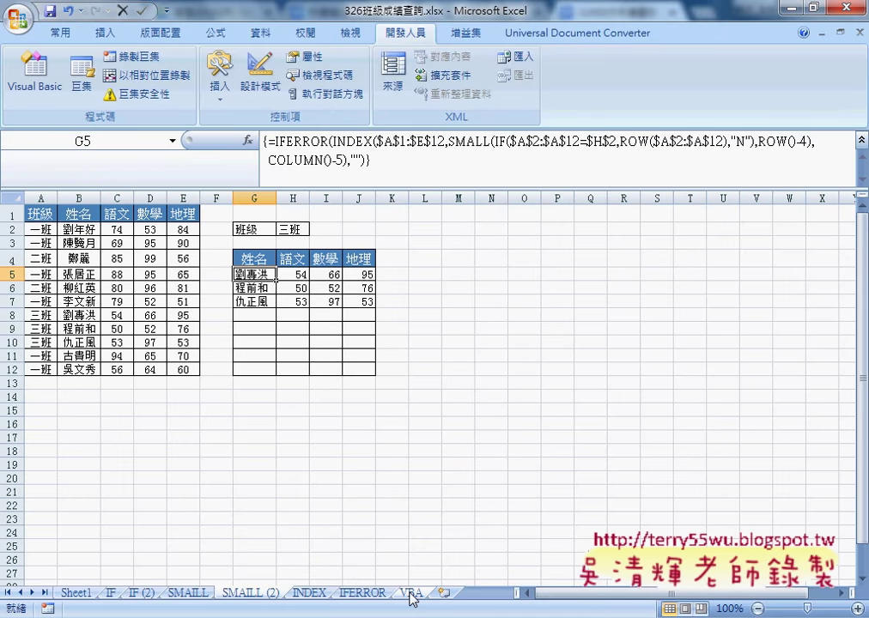
Step: On the VBA sheet, pick 二班 in H2 and run the 班級 filter macro
{"action": "left_click", "coordinate": [410, 594]}
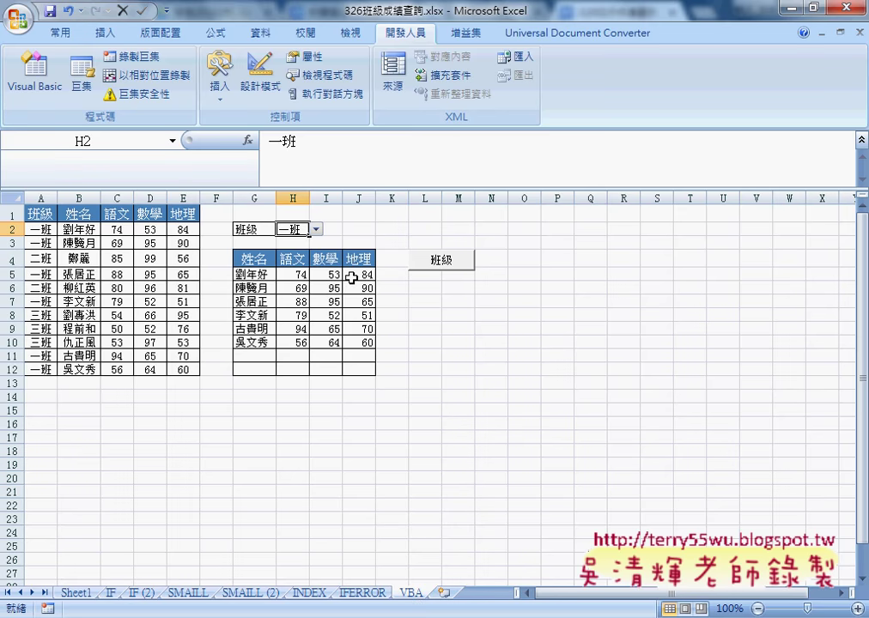
{"action": "left_click", "coordinate": [316, 229]}
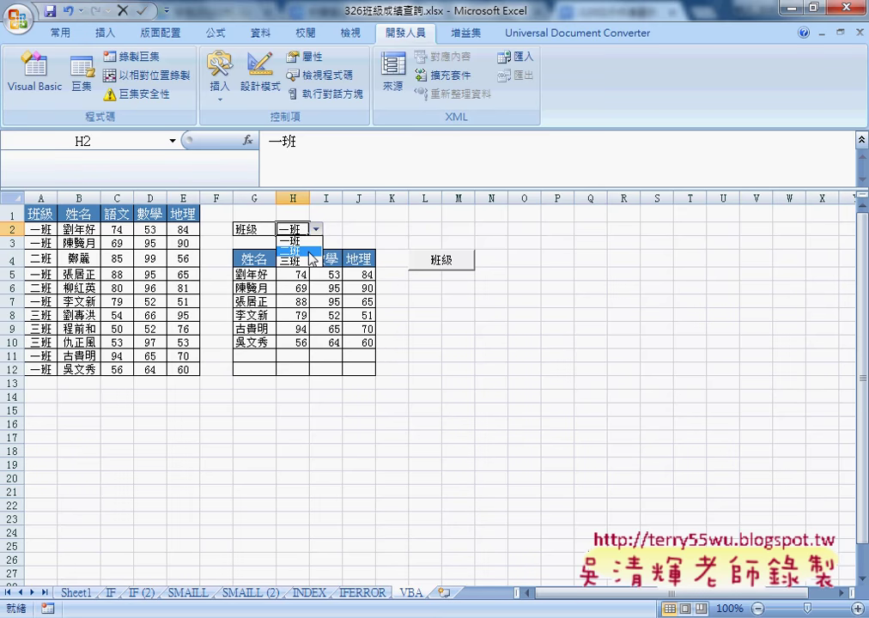
{"action": "left_click", "coordinate": [311, 252]}
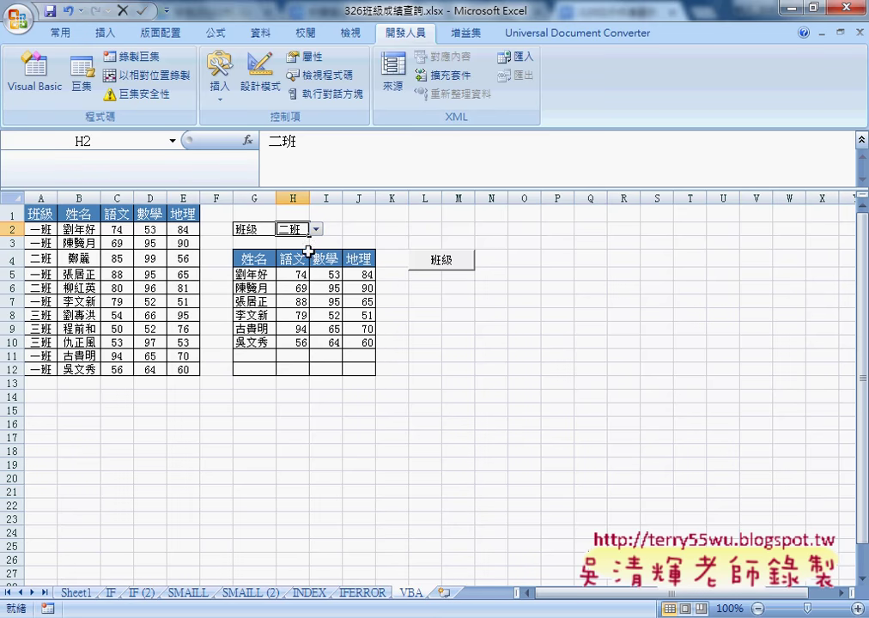
{"action": "left_click", "coordinate": [461, 265]}
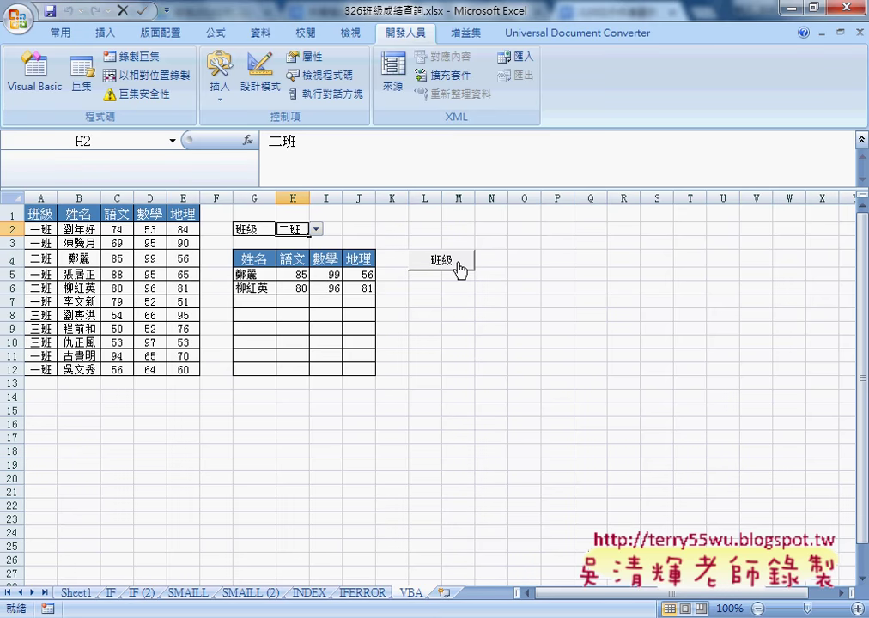
Step: Rerun the 班級 filter for 三班, then for 一班
{"action": "left_click", "coordinate": [315, 229]}
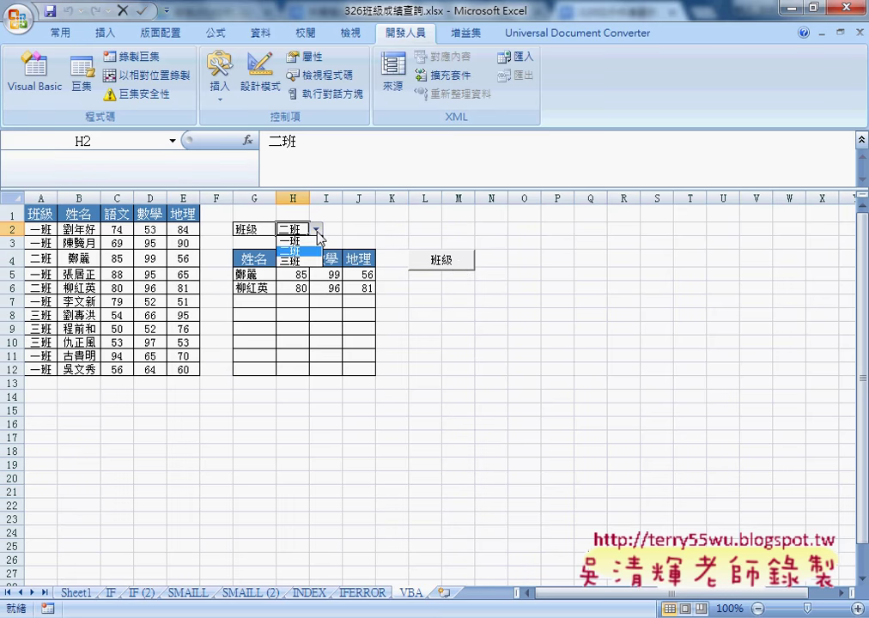
{"action": "left_click", "coordinate": [311, 261]}
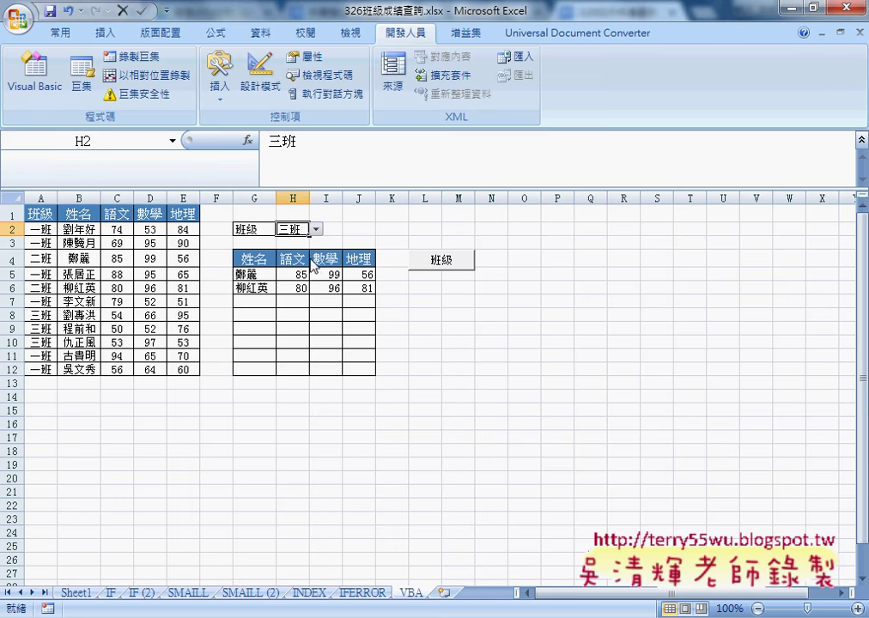
{"action": "left_click", "coordinate": [453, 263]}
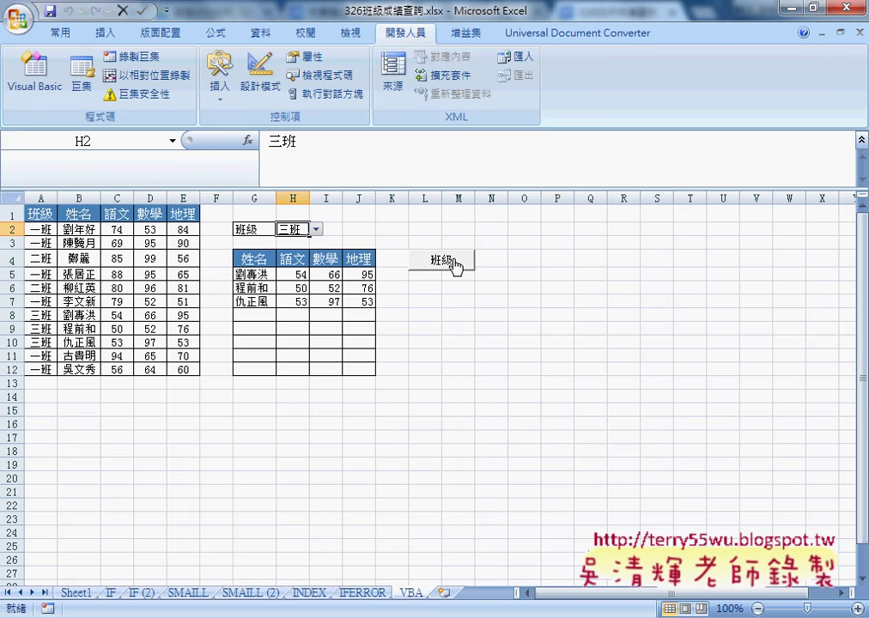
{"action": "left_click", "coordinate": [315, 230]}
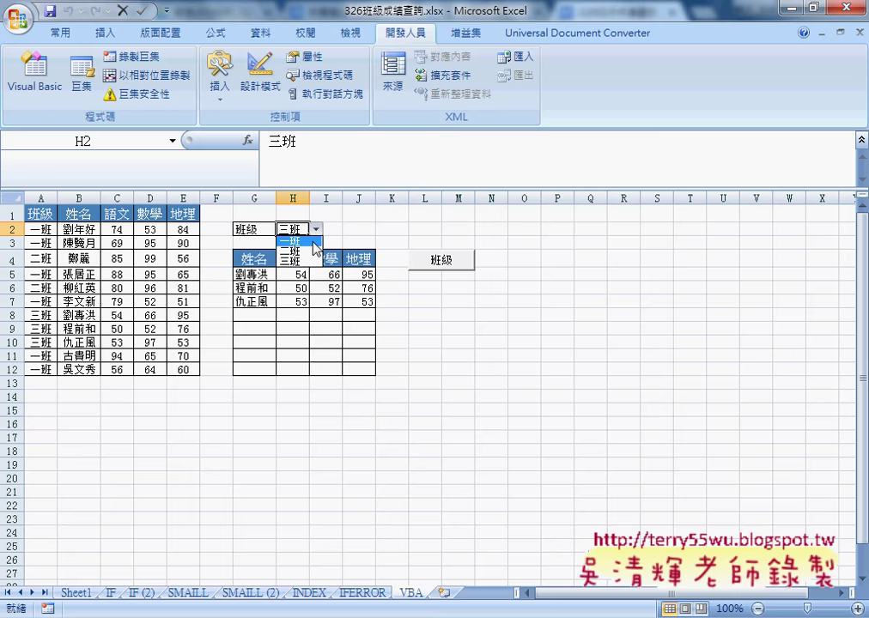
{"action": "left_click", "coordinate": [290, 237]}
{"action": "left_click", "coordinate": [441, 264]}
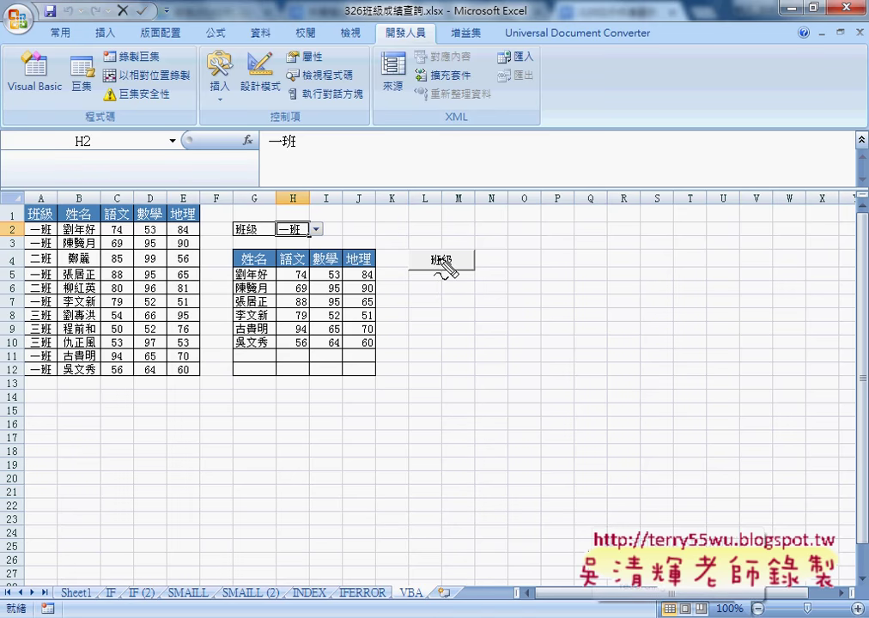
{"action": "mouse_move", "coordinate": [445, 268]}
{"action": "left_mouse_down"}
{"action": "mouse_move", "coordinate": [511, 254]}
{"action": "mouse_move", "coordinate": [482, 268]}
{"action": "left_mouse_up"}
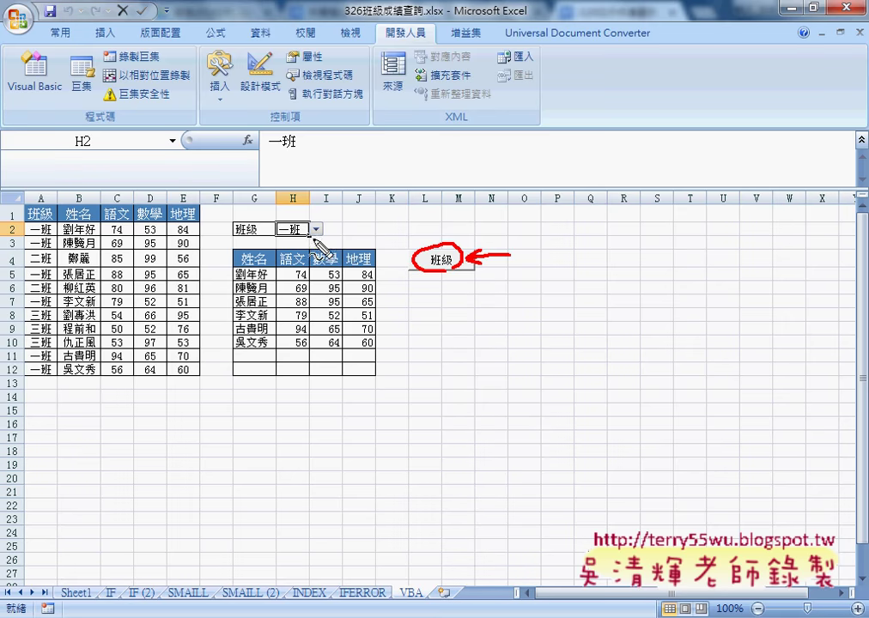
{"action": "mouse_move", "coordinate": [316, 242]}
{"action": "left_mouse_down"}
{"action": "mouse_move", "coordinate": [288, 219]}
{"action": "mouse_move", "coordinate": [320, 225]}
{"action": "left_mouse_up"}
{"action": "mouse_move", "coordinate": [380, 183]}
{"action": "left_mouse_down"}
{"action": "mouse_move", "coordinate": [326, 226]}
{"action": "mouse_move", "coordinate": [323, 216]}
{"action": "left_mouse_up"}
{"action": "left_click_drag", "start_coordinate": [323, 216], "coordinate": [338, 211]}
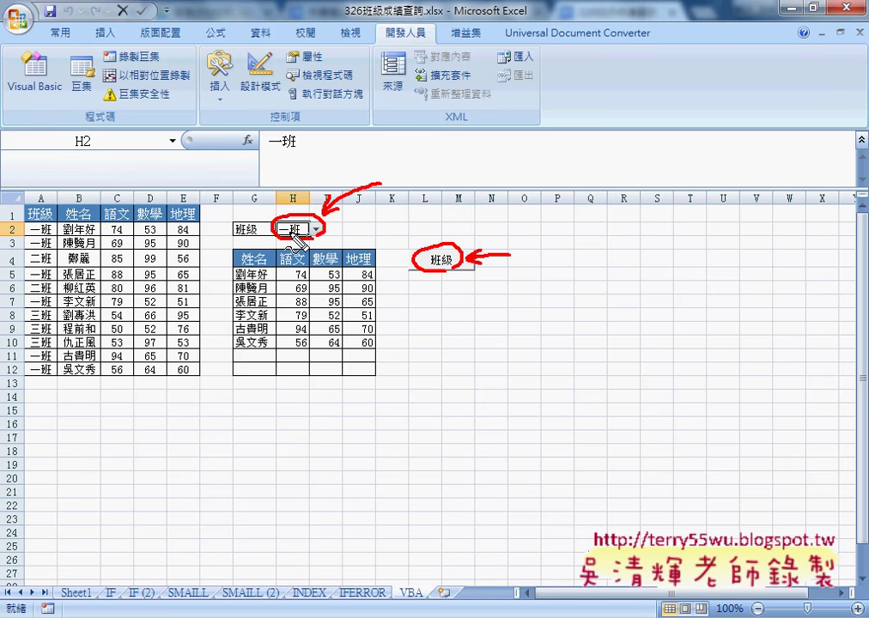
{"action": "left_click_drag", "start_coordinate": [323, 228], "coordinate": [434, 251]}
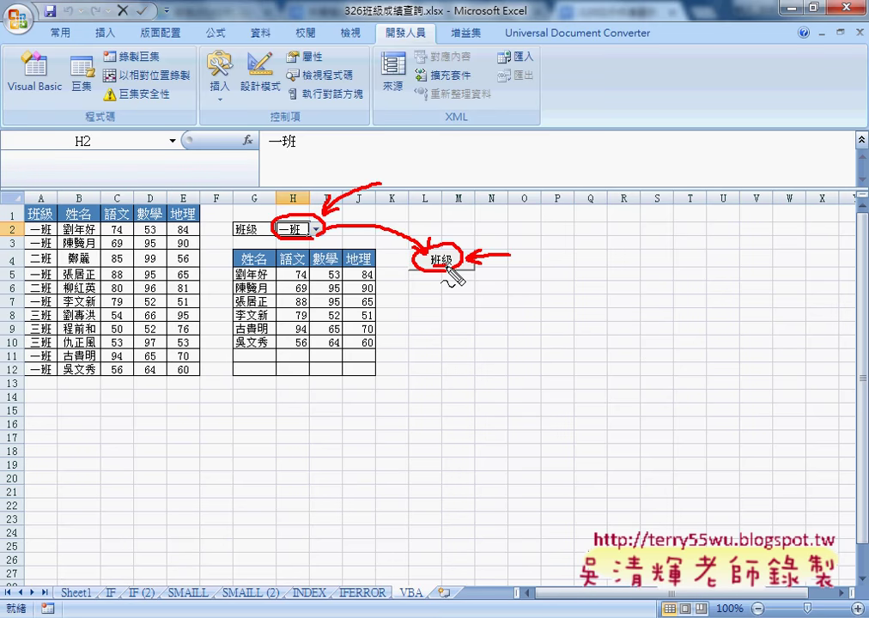
Step: Clear the pen marks, pick 二班 in H2 and run the 班級 macro
{"action": "key", "text": "Escape"}
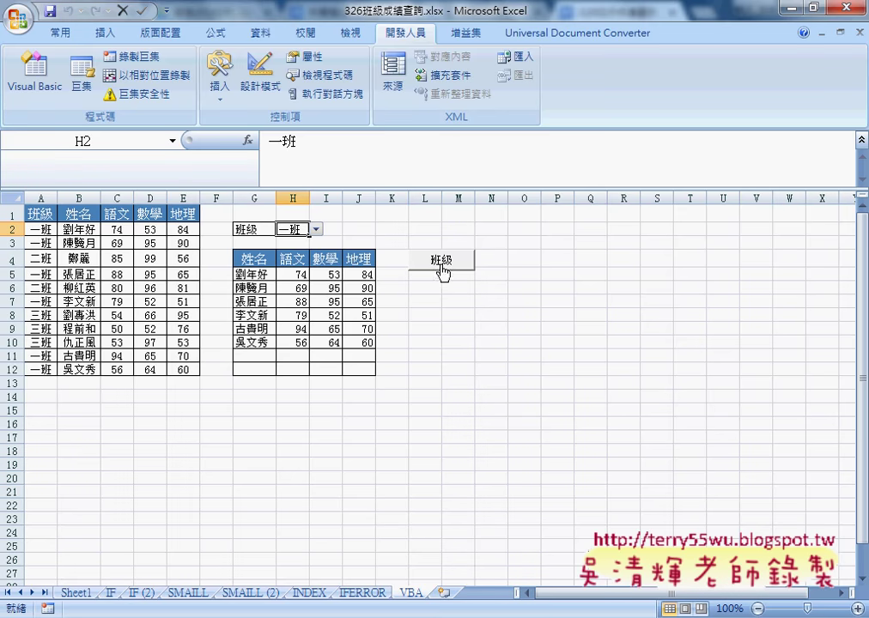
{"action": "left_click", "coordinate": [316, 229]}
{"action": "left_click", "coordinate": [301, 251]}
{"action": "left_click", "coordinate": [441, 262]}
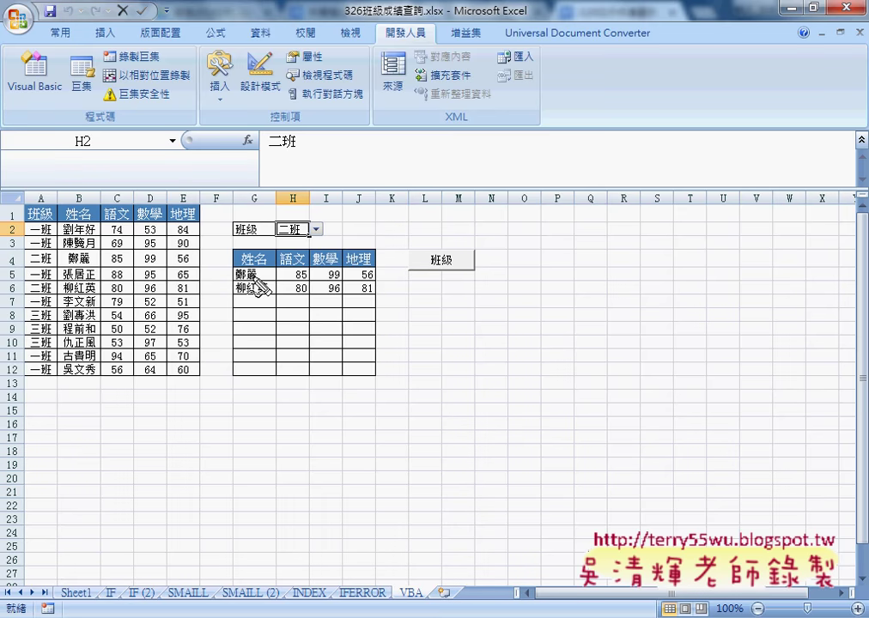
{"action": "left_click_drag", "start_coordinate": [230, 268], "coordinate": [230, 375]}
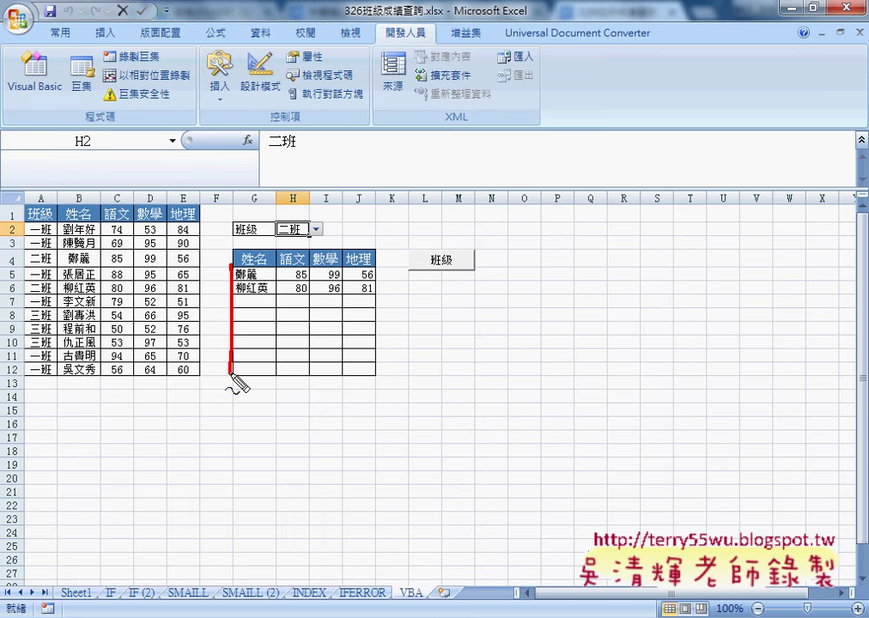
{"action": "mouse_move", "coordinate": [235, 268]}
{"action": "left_mouse_down"}
{"action": "mouse_move", "coordinate": [363, 268]}
{"action": "mouse_move", "coordinate": [375, 278]}
{"action": "mouse_move", "coordinate": [309, 368]}
{"action": "mouse_move", "coordinate": [232, 371]}
{"action": "left_mouse_up"}
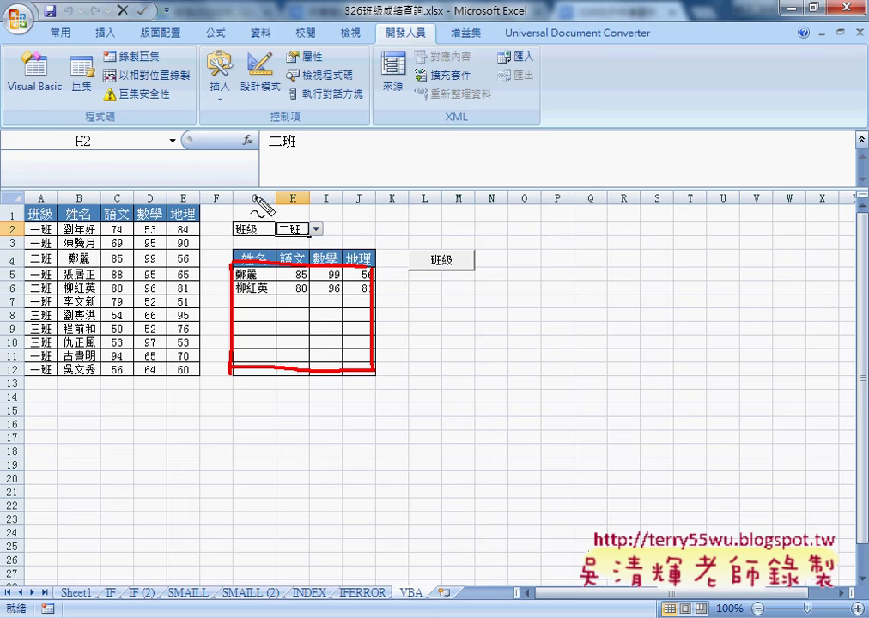
{"action": "left_click_drag", "start_coordinate": [9, 269], "coordinate": [7, 284]}
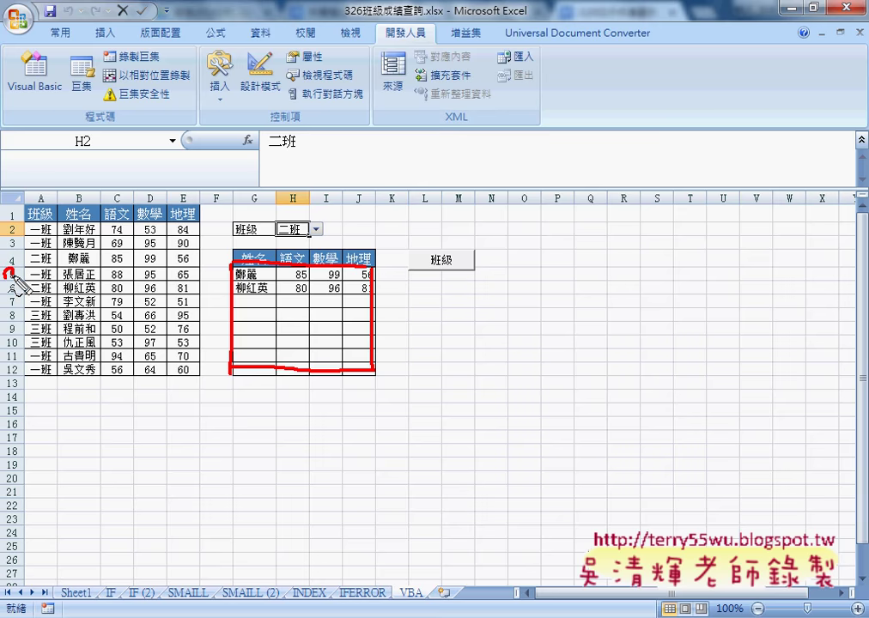
{"action": "left_click_drag", "start_coordinate": [267, 273], "coordinate": [271, 289]}
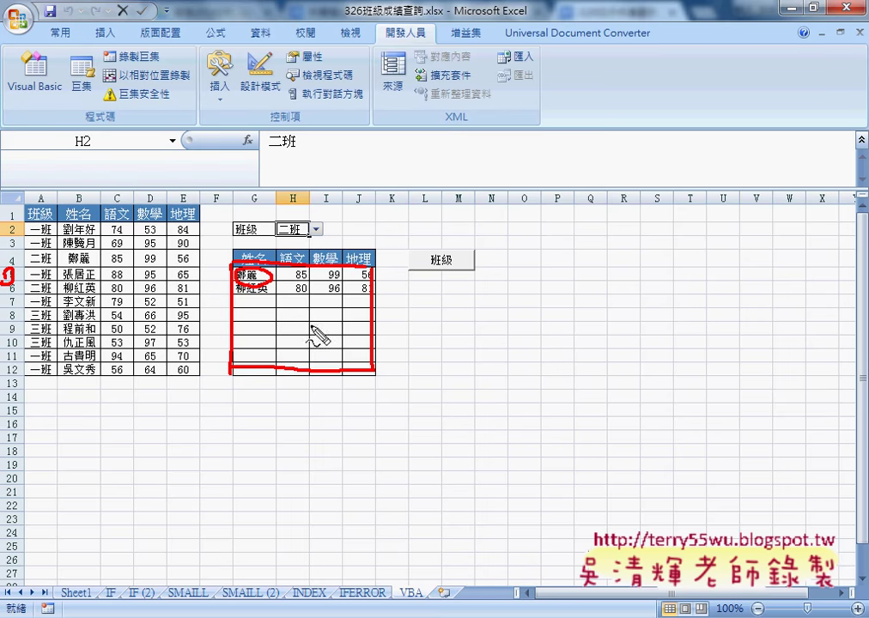
{"action": "left_click_drag", "start_coordinate": [350, 369], "coordinate": [372, 377]}
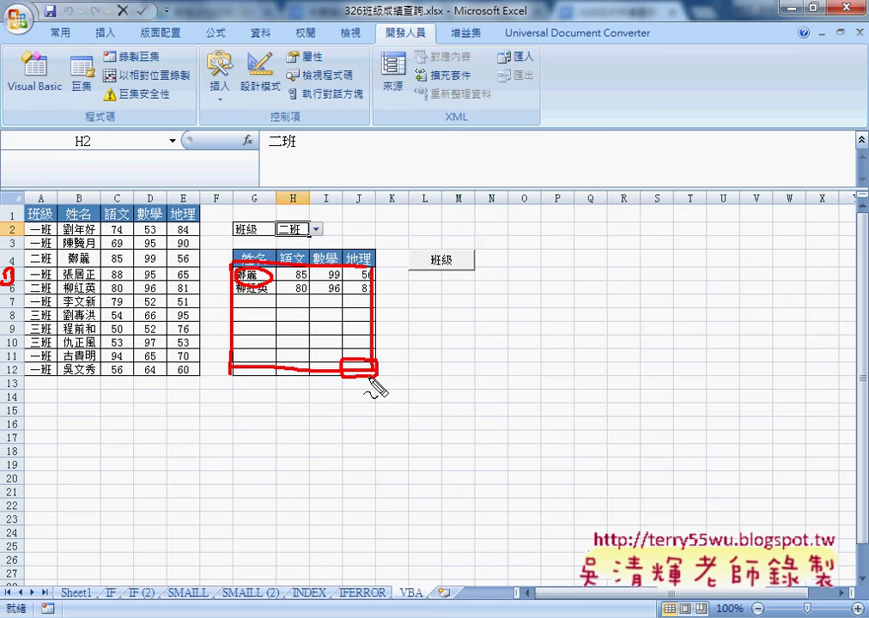
{"action": "left_click_drag", "start_coordinate": [266, 284], "coordinate": [342, 359]}
{"action": "left_click_drag", "start_coordinate": [343, 295], "coordinate": [246, 349]}
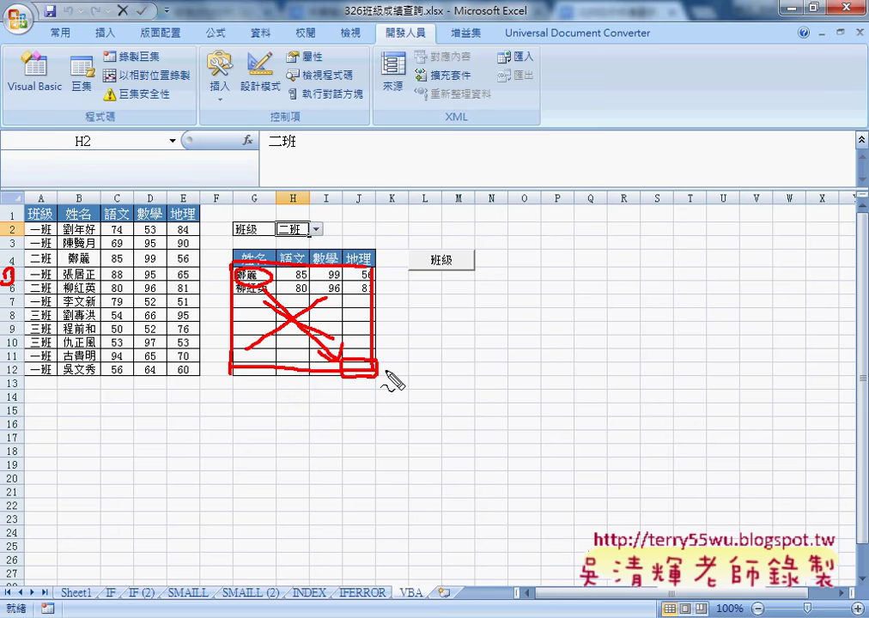
{"action": "key", "text": "Escape"}
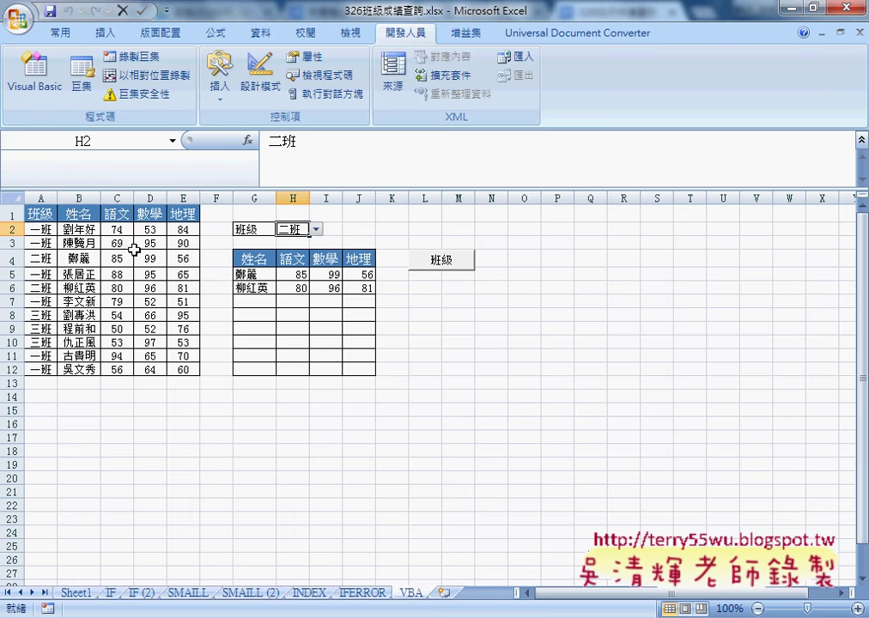
{"action": "left_click_drag", "start_coordinate": [36, 229], "coordinate": [53, 371]}
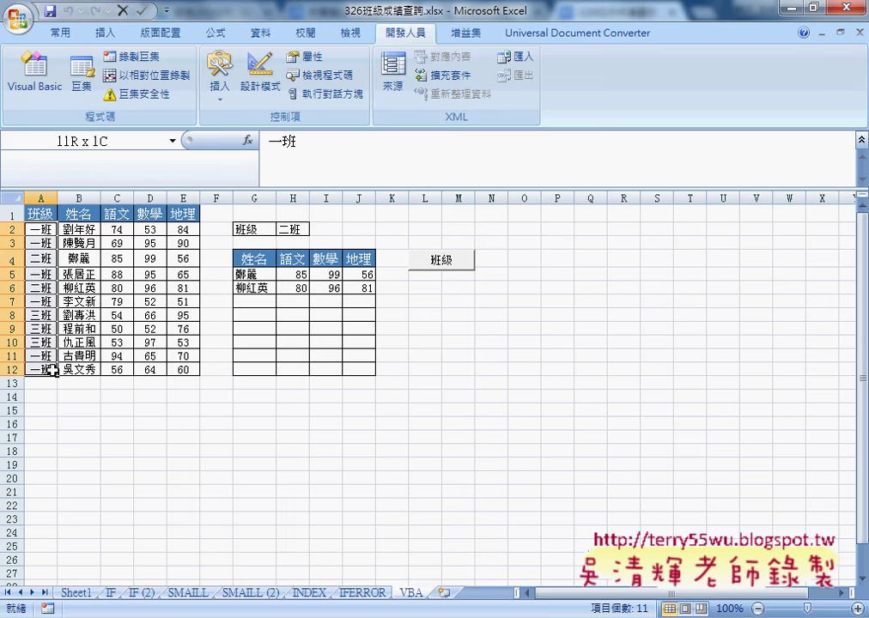
{"action": "left_click", "coordinate": [39, 187]}
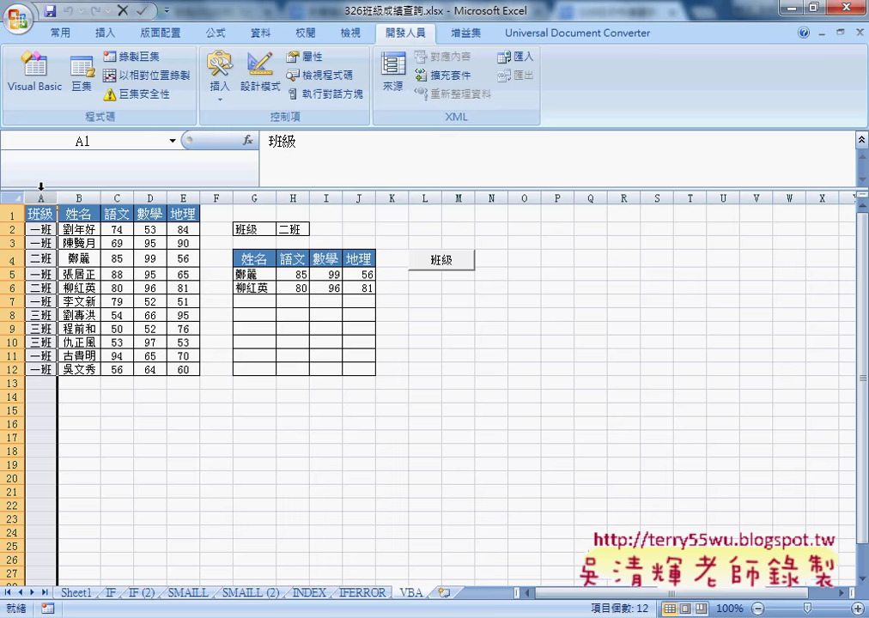
{"action": "left_click", "coordinate": [41, 229]}
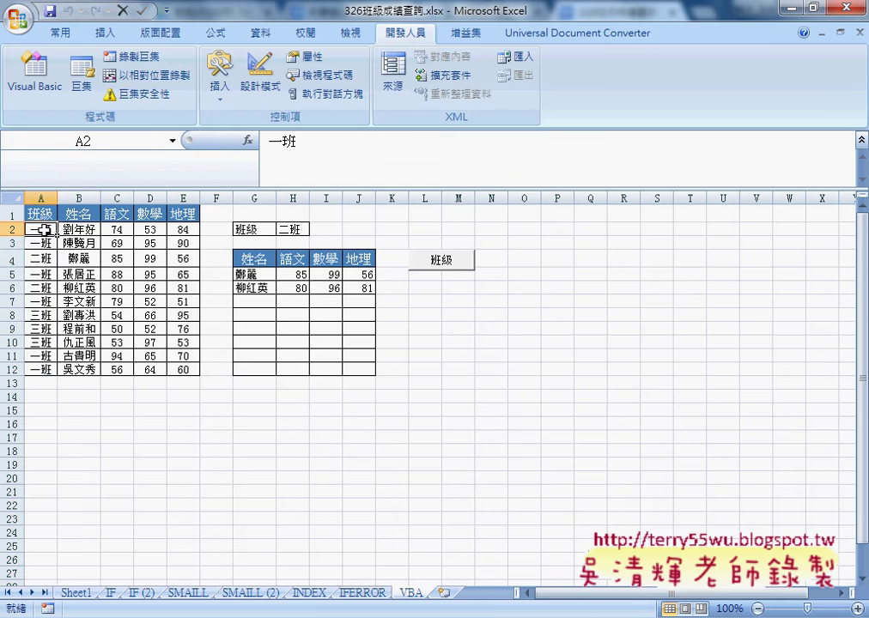
{"action": "left_click", "coordinate": [295, 229]}
{"action": "left_click", "coordinate": [39, 229]}
{"action": "left_click", "coordinate": [295, 229]}
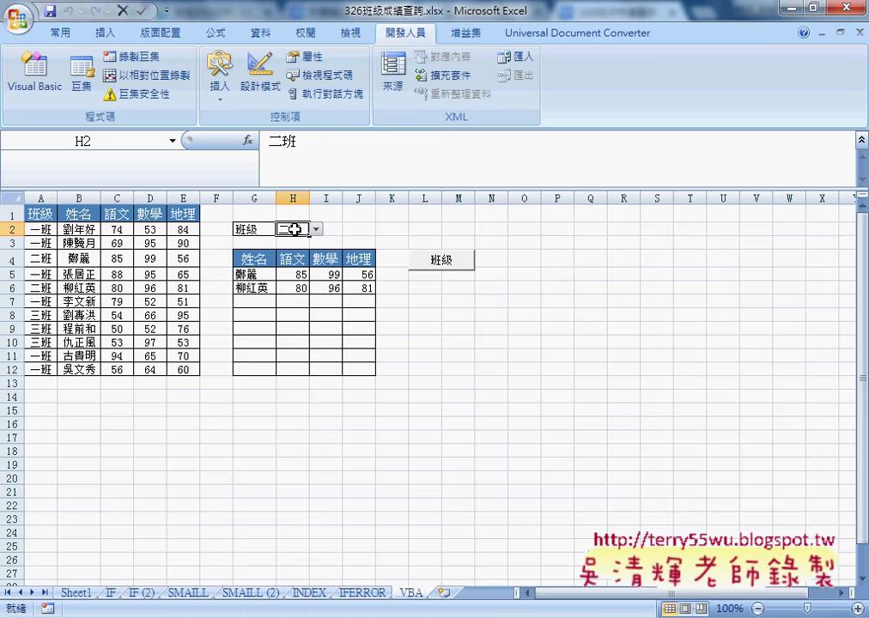
{"action": "left_click", "coordinate": [254, 276]}
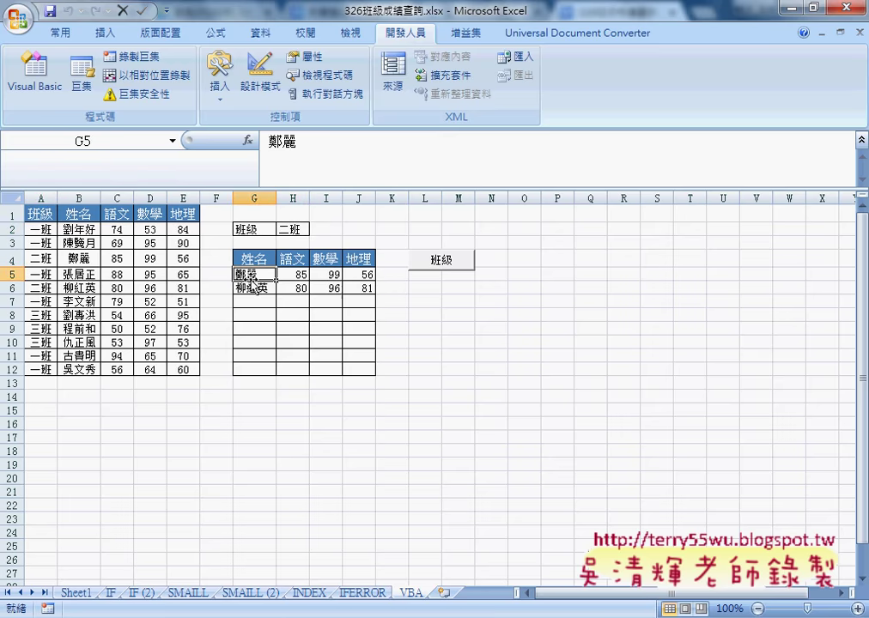
{"action": "left_click", "coordinate": [12, 275]}
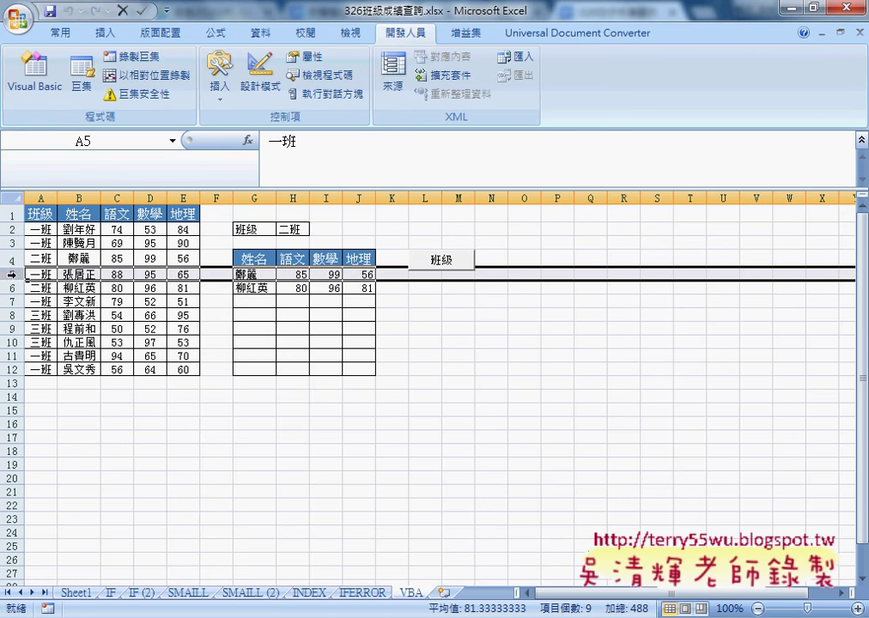
{"action": "left_click", "coordinate": [248, 274]}
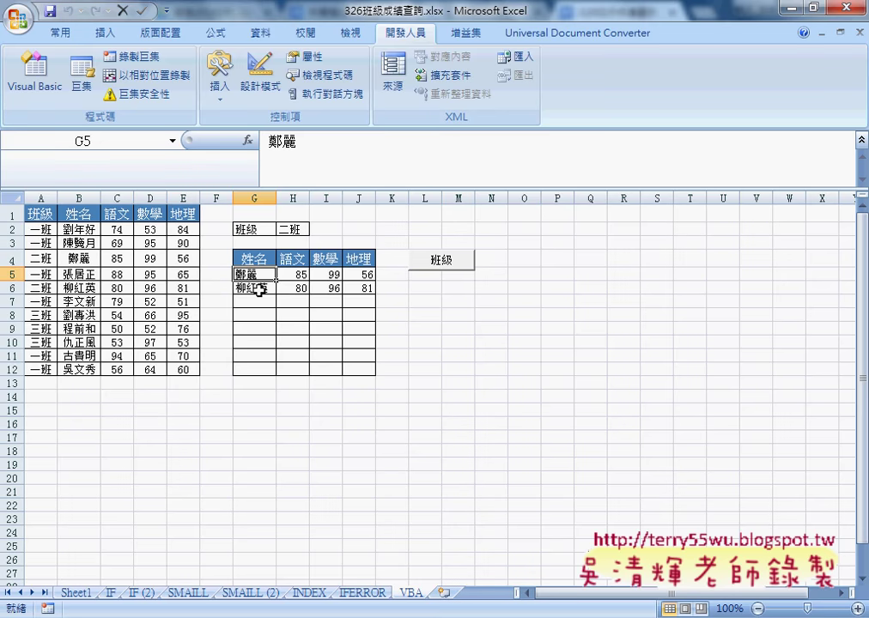
{"action": "left_click", "coordinate": [259, 289]}
{"action": "left_click", "coordinate": [259, 301]}
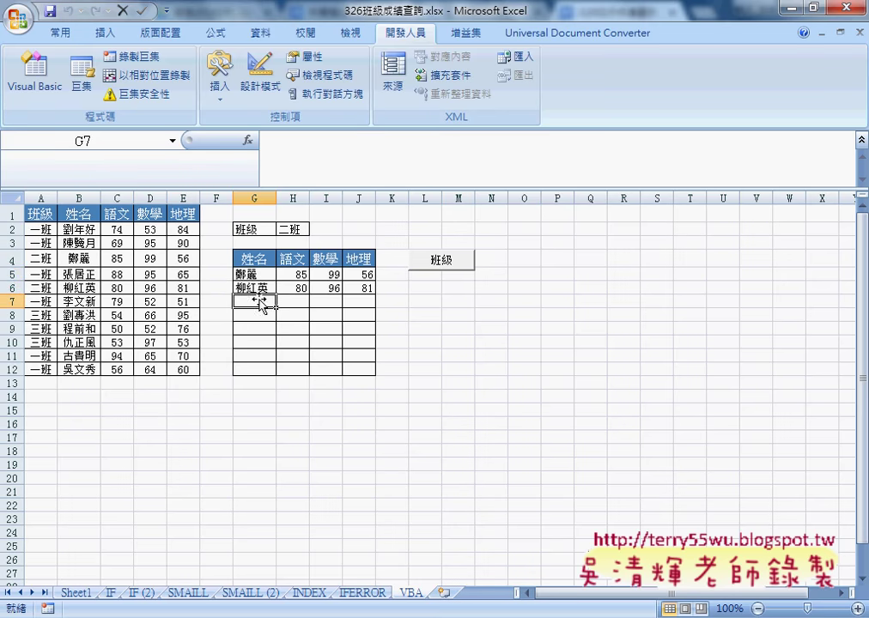
{"action": "left_click", "coordinate": [259, 275]}
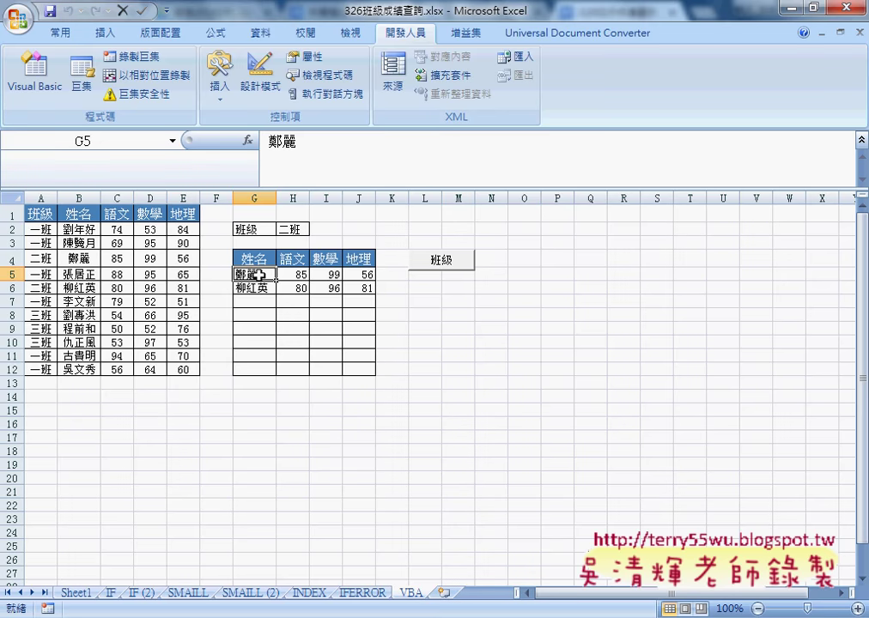
{"action": "left_click", "coordinate": [38, 229]}
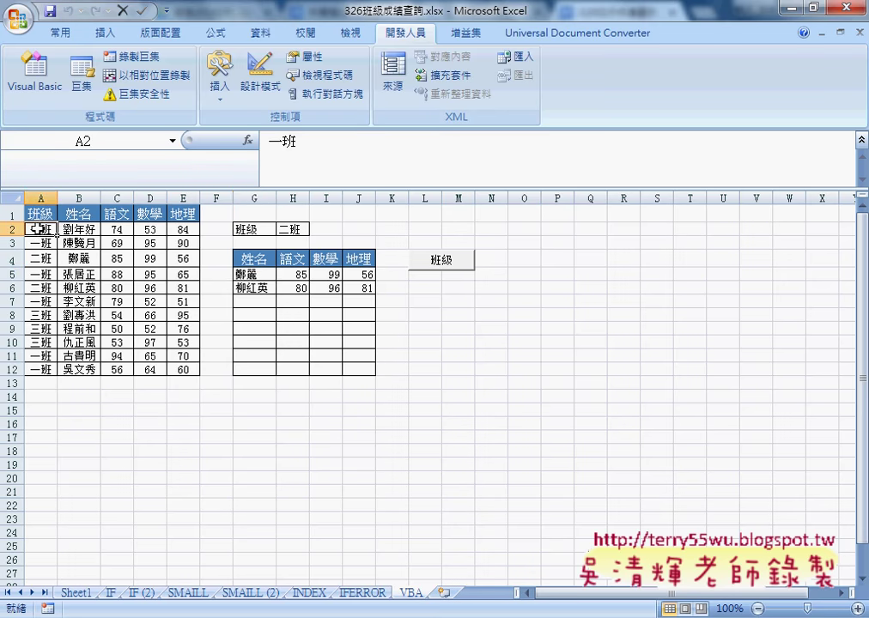
{"action": "left_click", "coordinate": [44, 372]}
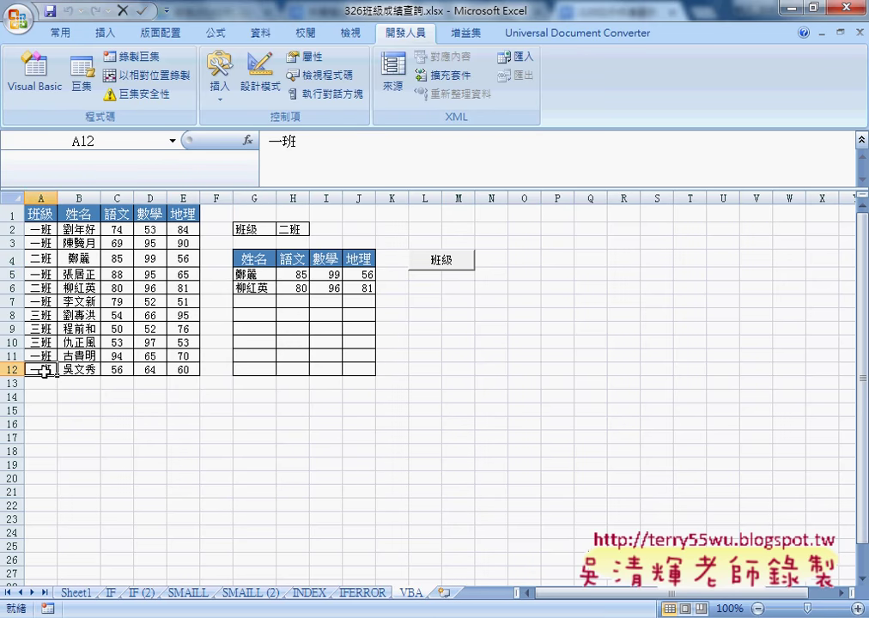
{"action": "left_click", "coordinate": [42, 229]}
{"action": "left_click", "coordinate": [293, 230]}
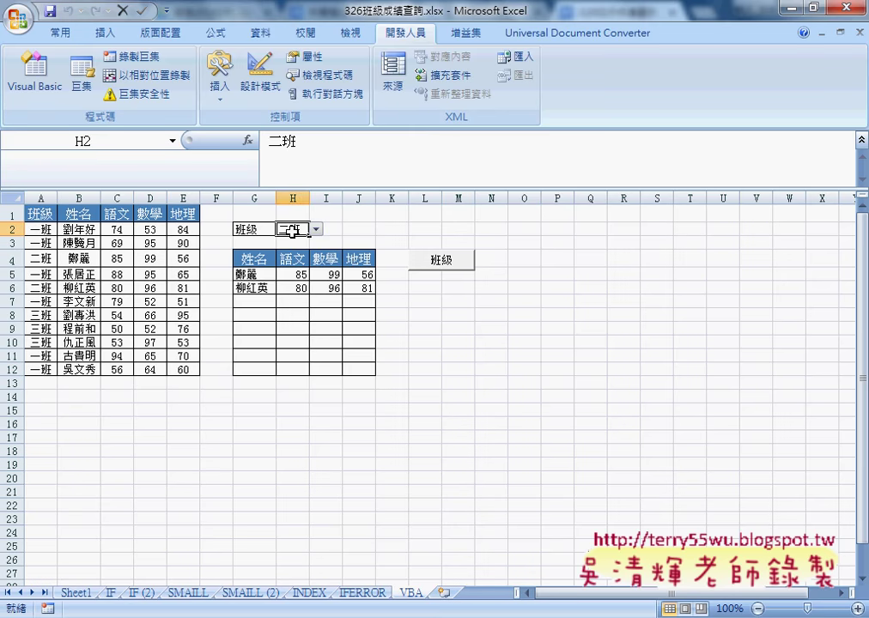
Step: Step through the chosen class in H2 and the first student's source cells A2 to E2
{"action": "left_click", "coordinate": [42, 230]}
{"action": "left_click", "coordinate": [294, 230]}
{"action": "left_click", "coordinate": [255, 274]}
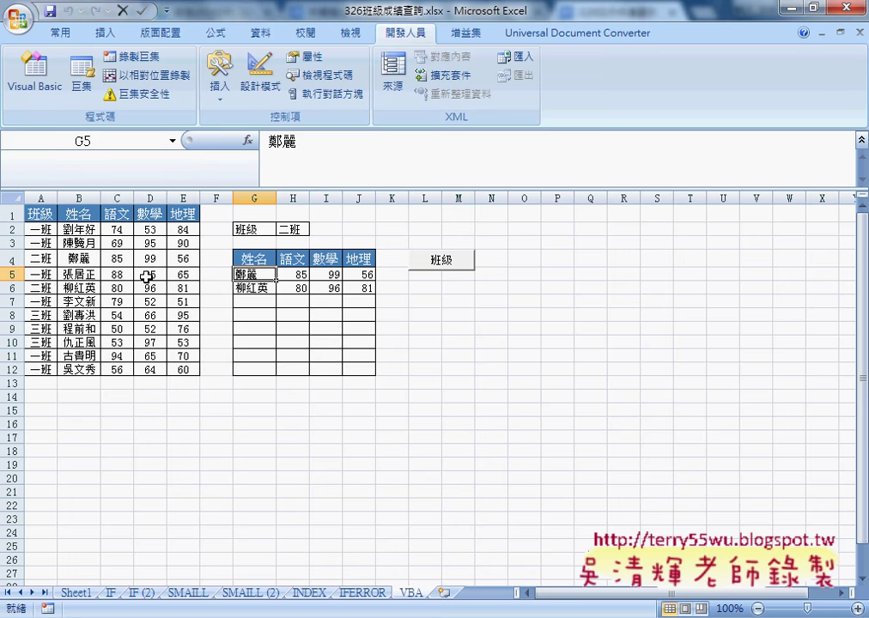
{"action": "left_click", "coordinate": [37, 230]}
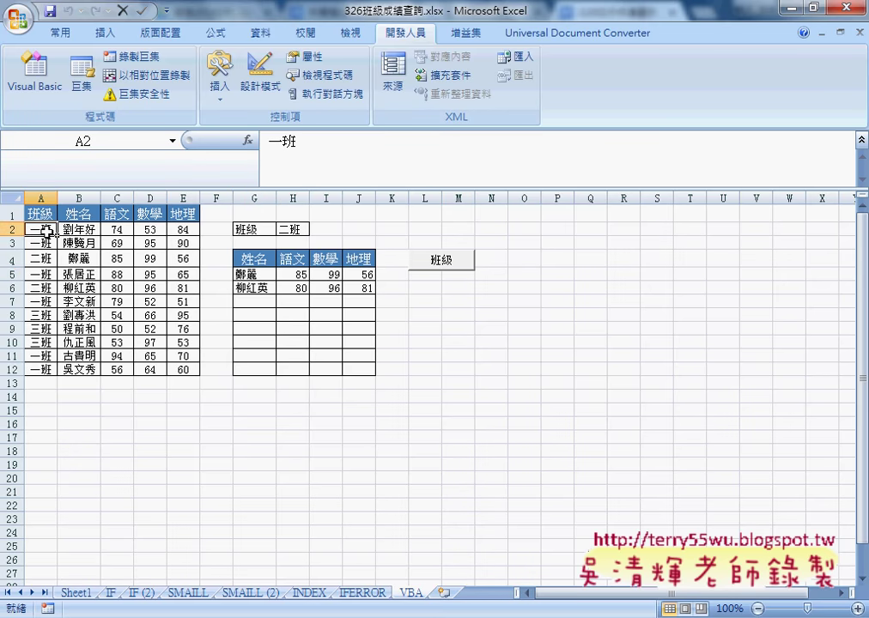
{"action": "left_click", "coordinate": [79, 230]}
{"action": "left_click", "coordinate": [117, 230]}
{"action": "left_click", "coordinate": [149, 230]}
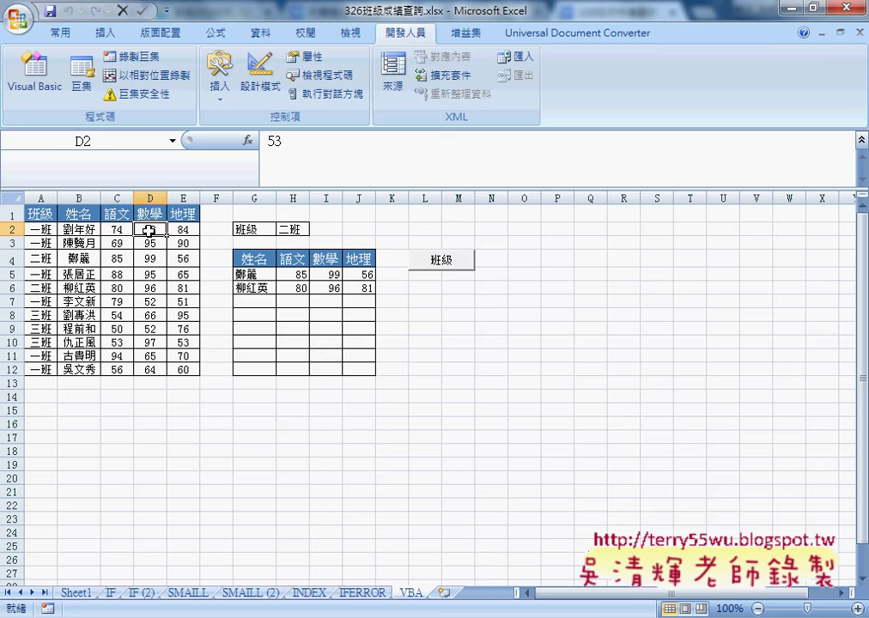
{"action": "left_click", "coordinate": [79, 230]}
{"action": "left_click", "coordinate": [117, 230]}
{"action": "left_click", "coordinate": [149, 230]}
{"action": "left_click", "coordinate": [184, 231]}
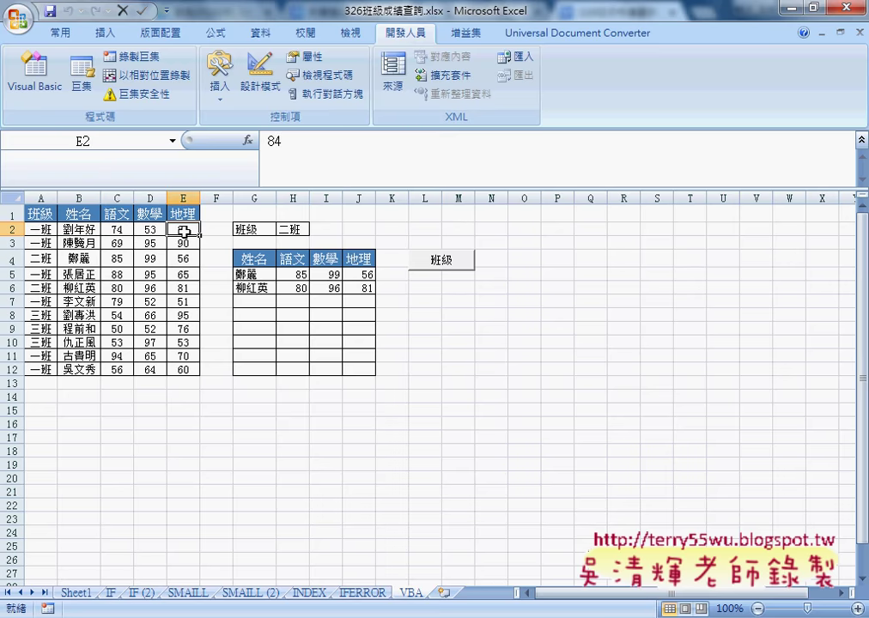
Step: Compare source row B2:E2 with result rows G5:J5 and G6:J6, then bring up the VBA editor
{"action": "left_click", "coordinate": [249, 275]}
{"action": "left_click", "coordinate": [302, 275]}
{"action": "left_click", "coordinate": [331, 276]}
{"action": "left_click", "coordinate": [360, 275]}
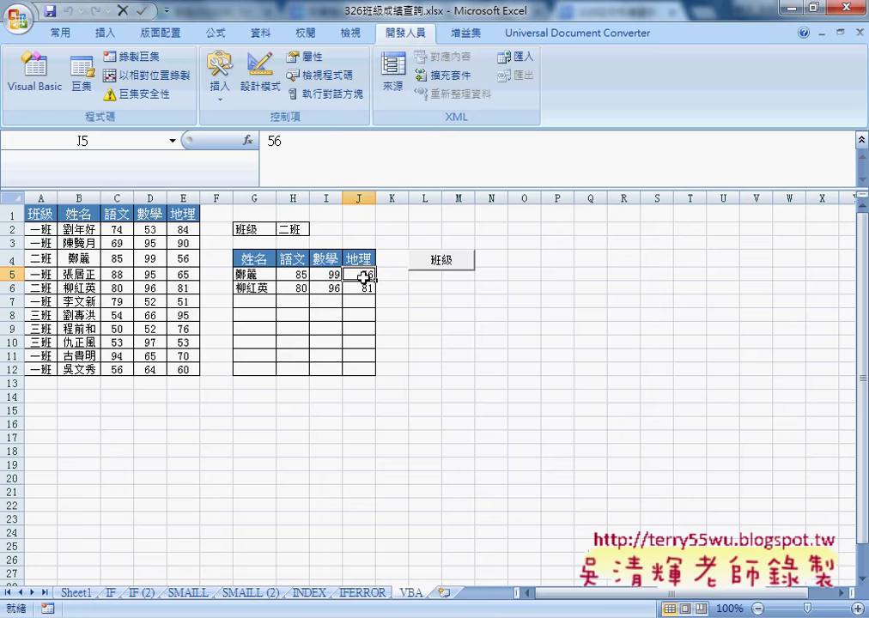
{"action": "left_click_drag", "start_coordinate": [76, 229], "coordinate": [189, 231]}
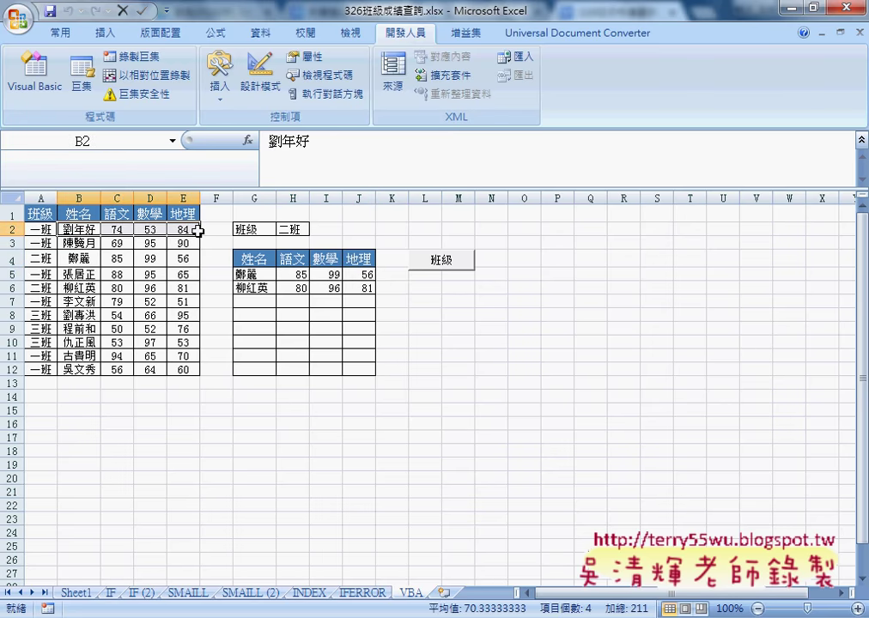
{"action": "left_click_drag", "start_coordinate": [251, 274], "coordinate": [358, 271]}
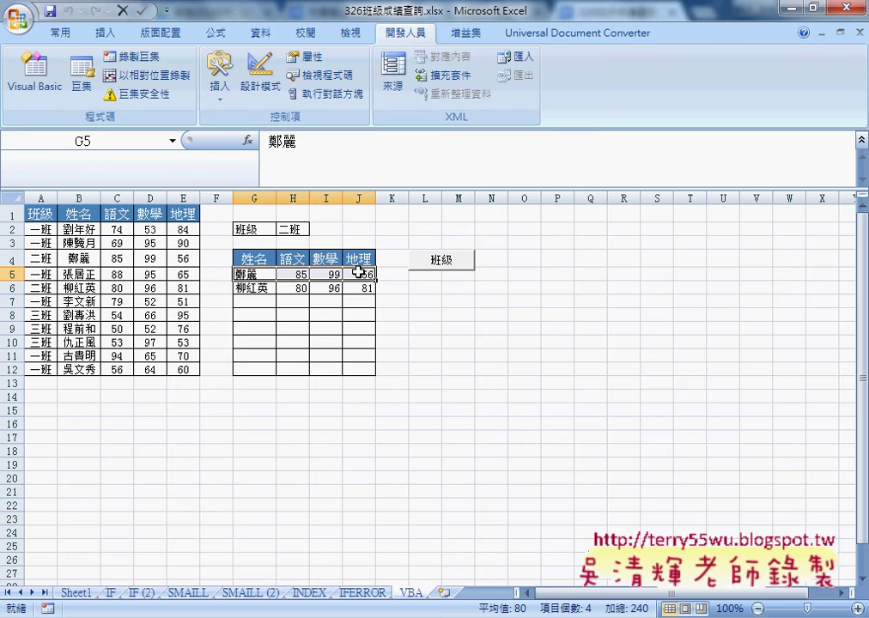
{"action": "left_click_drag", "start_coordinate": [252, 288], "coordinate": [353, 287]}
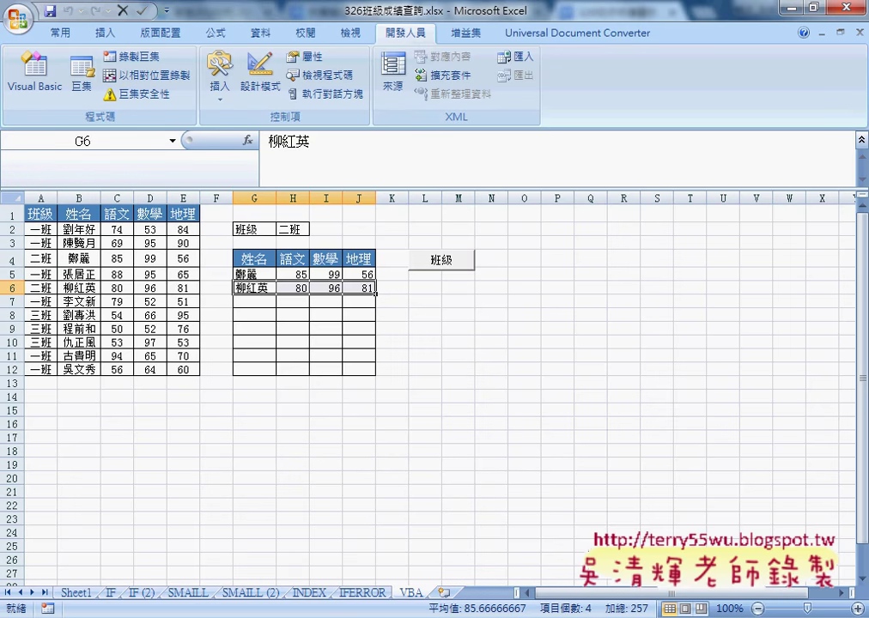
{"action": "left_click", "coordinate": [344, 454]}
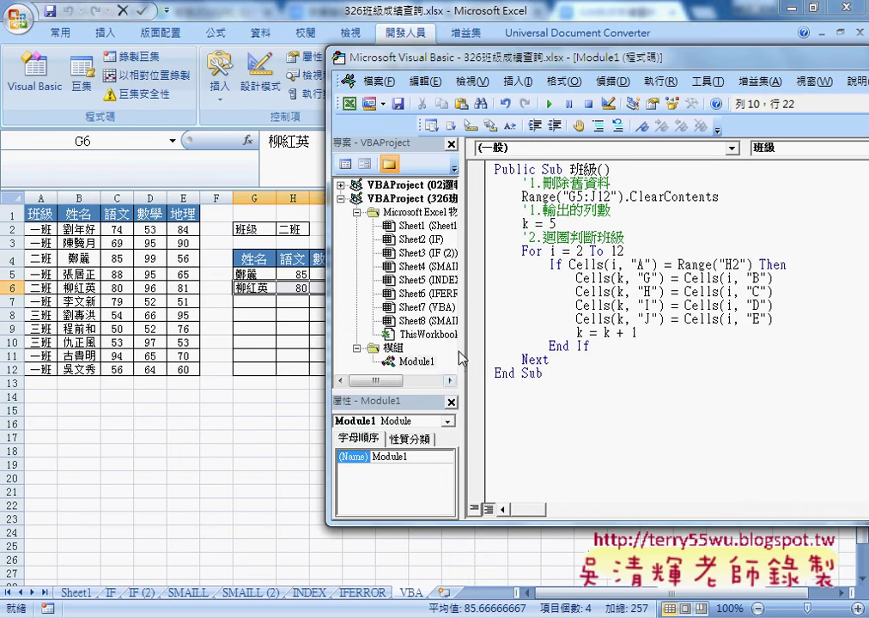
Step: Select Module1, start an Insert > Procedure and cancel it, and shift the editor left
{"action": "left_click", "coordinate": [418, 362]}
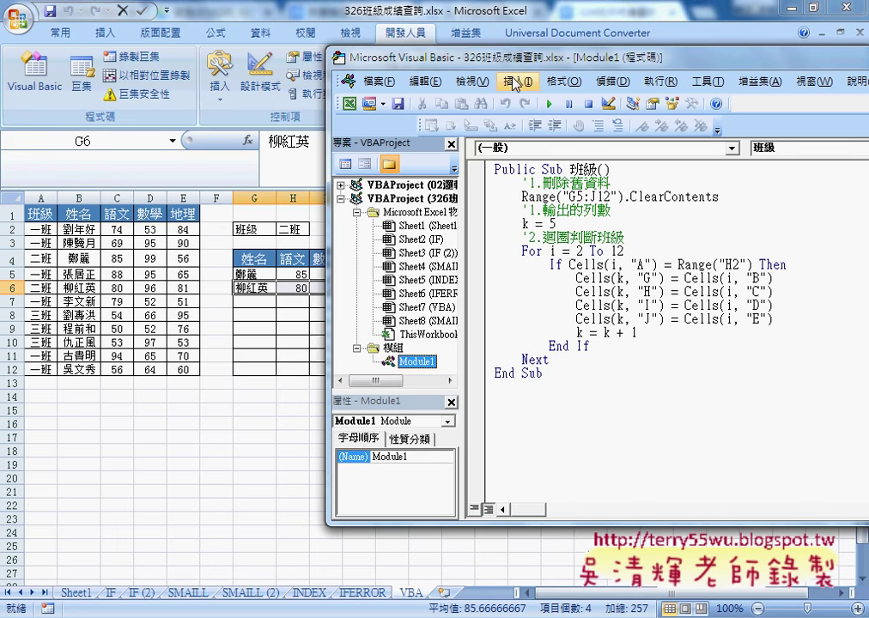
{"action": "left_click", "coordinate": [516, 82]}
{"action": "left_click", "coordinate": [569, 238]}
{"action": "left_click", "coordinate": [518, 81]}
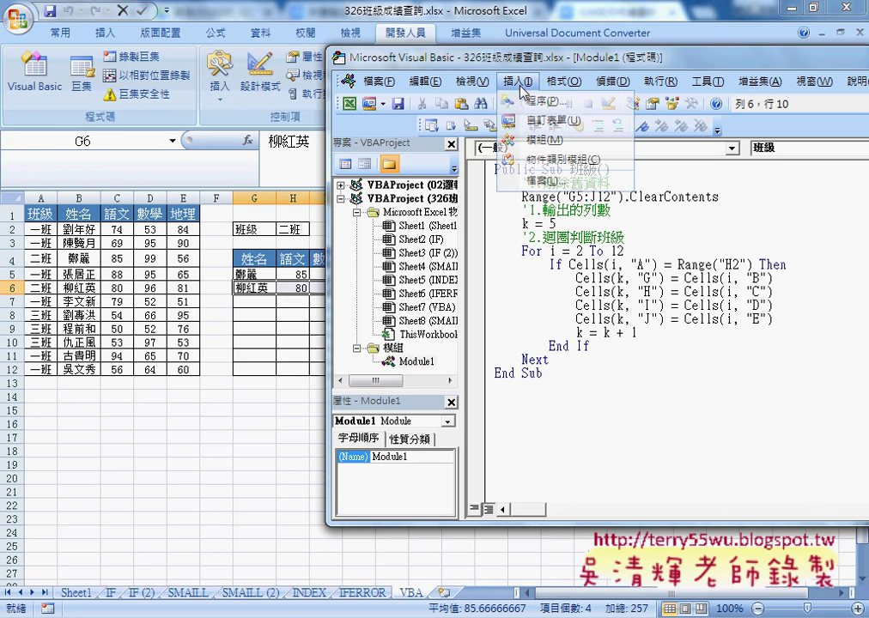
{"action": "left_click", "coordinate": [530, 101]}
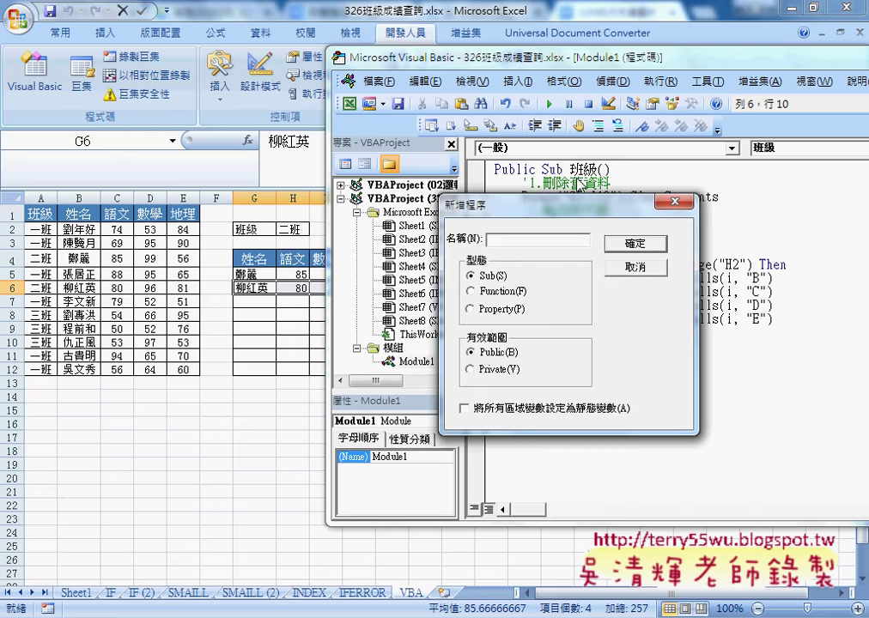
{"action": "key", "text": "Escape"}
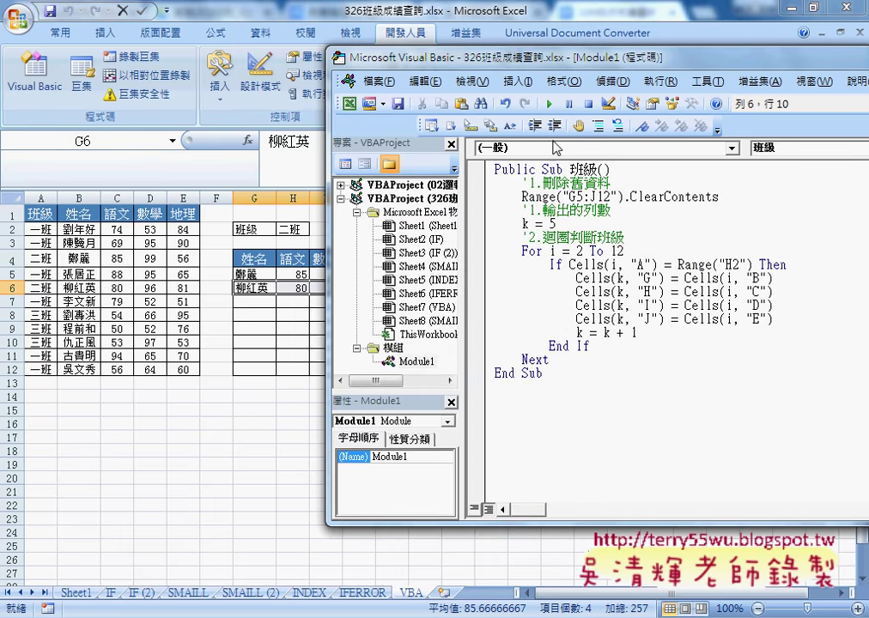
{"action": "left_click_drag", "start_coordinate": [559, 69], "coordinate": [479, 67]}
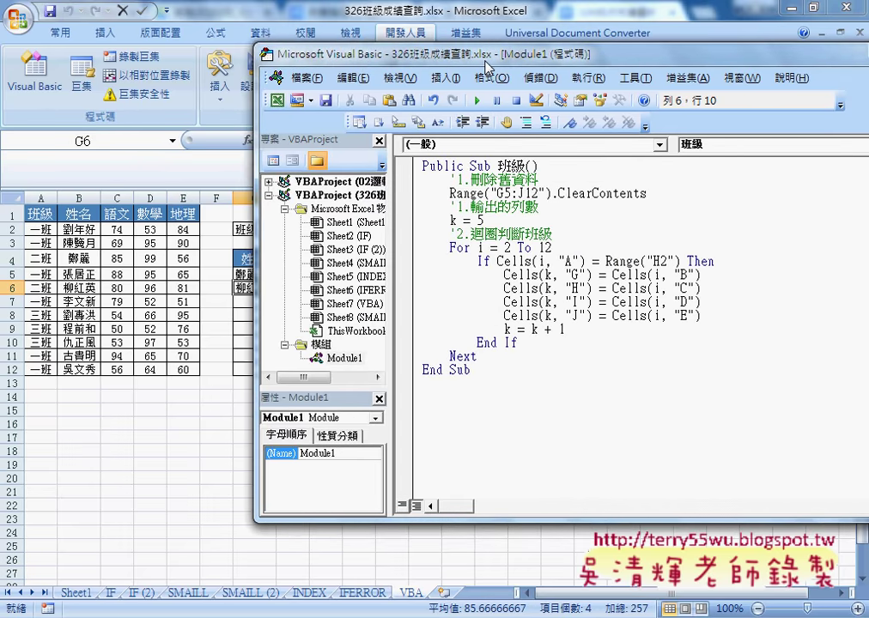
Step: Renumber the output-row comment to '2 and the loop comment to '3
{"action": "left_click", "coordinate": [447, 207]}
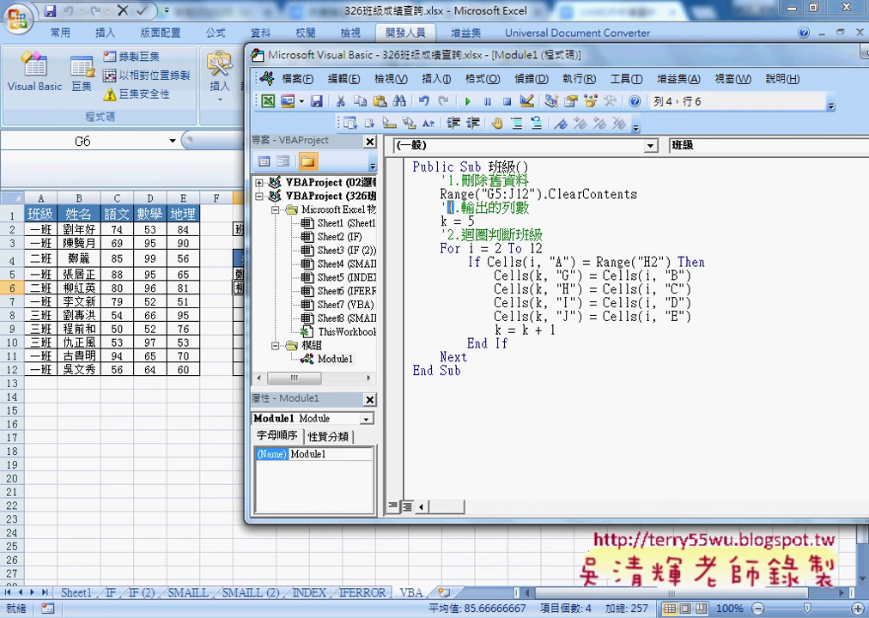
{"action": "type", "text": "2"}
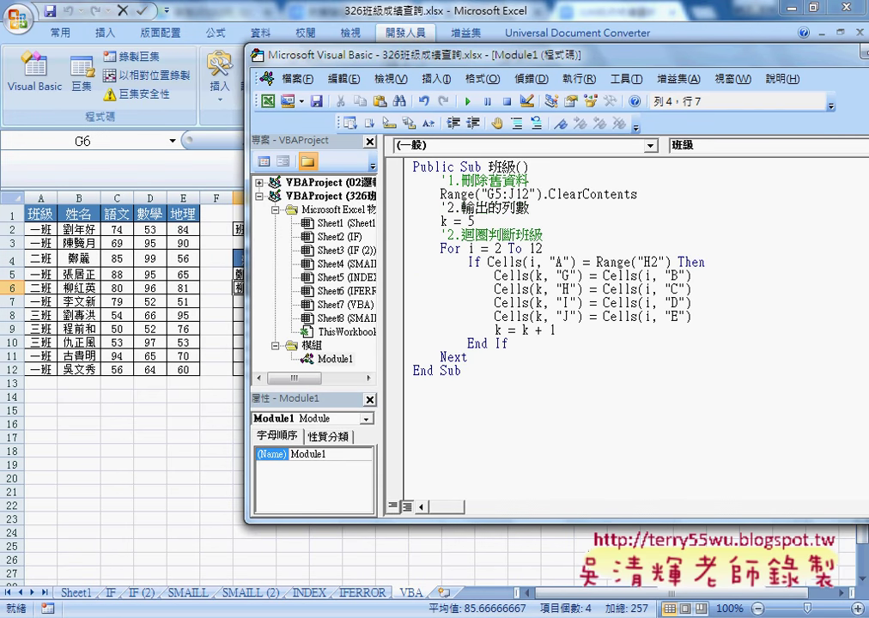
{"action": "left_click", "coordinate": [449, 234]}
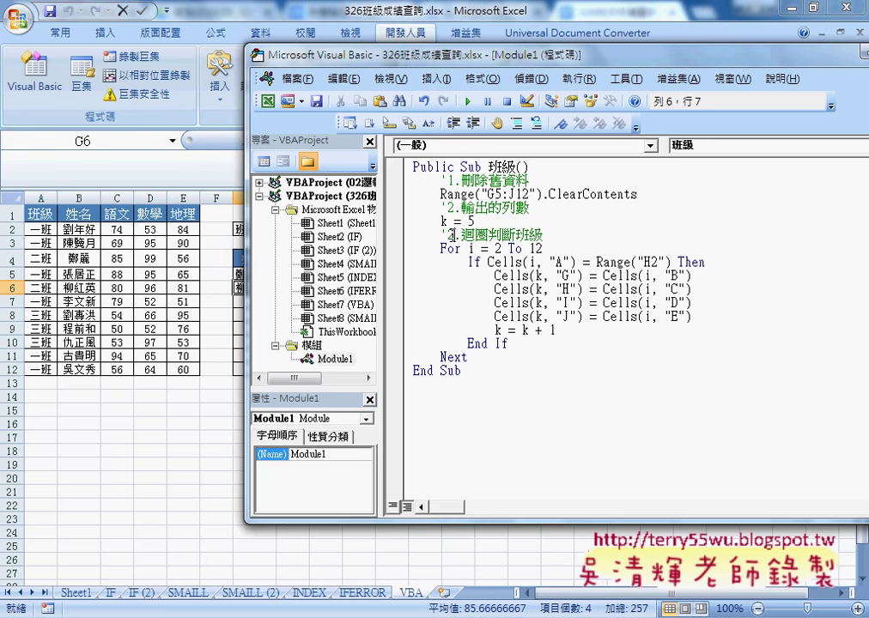
{"action": "key", "text": "BackSpace"}
{"action": "type", "text": "3"}
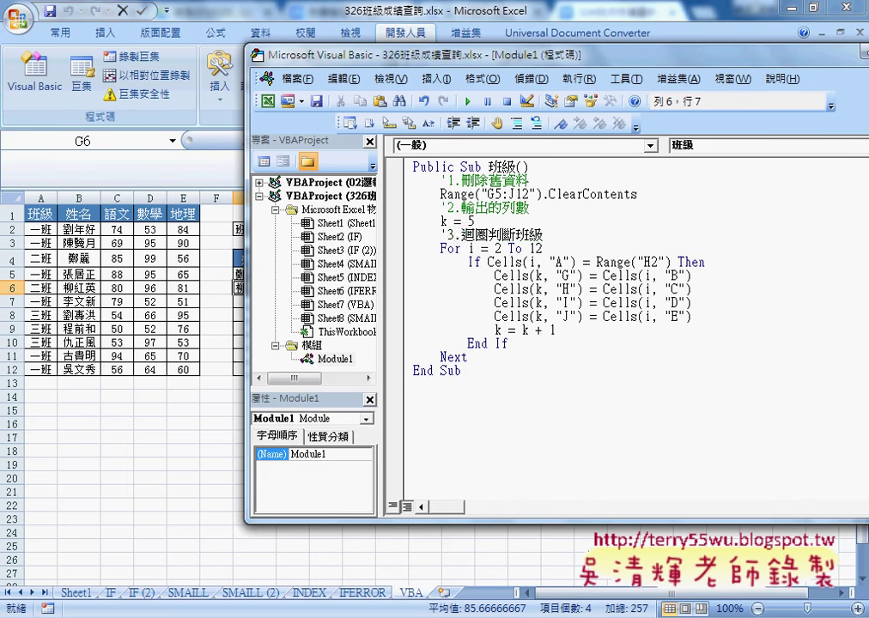
{"action": "left_click", "coordinate": [442, 180]}
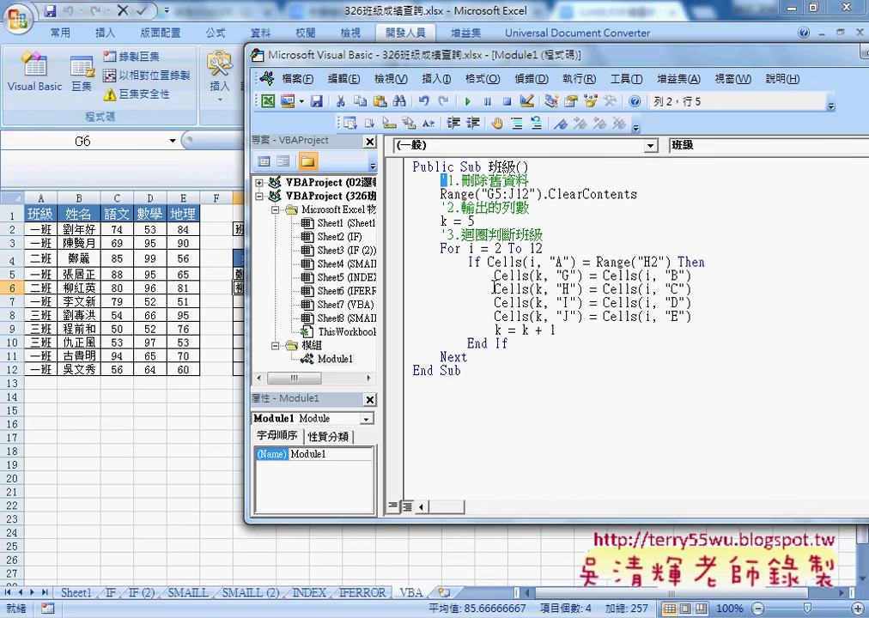
Step: Retype .ClearContents after Range("G5:J12") using .cl and the ClearContents suggestion
{"action": "left_click_drag", "start_coordinate": [461, 180], "coordinate": [535, 180]}
{"action": "left_click_drag", "start_coordinate": [440, 194], "coordinate": [537, 194]}
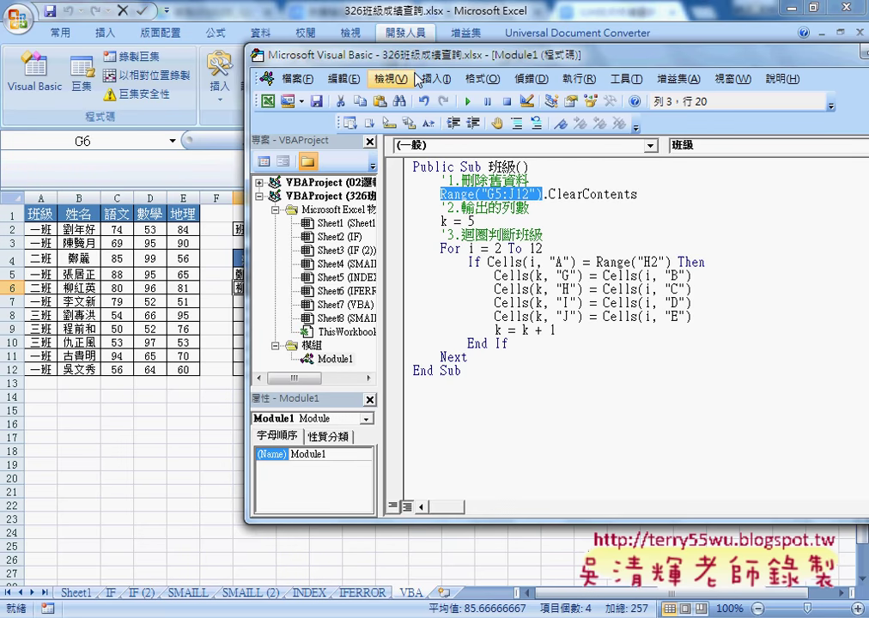
{"action": "left_click_drag", "start_coordinate": [338, 54], "coordinate": [562, 87]}
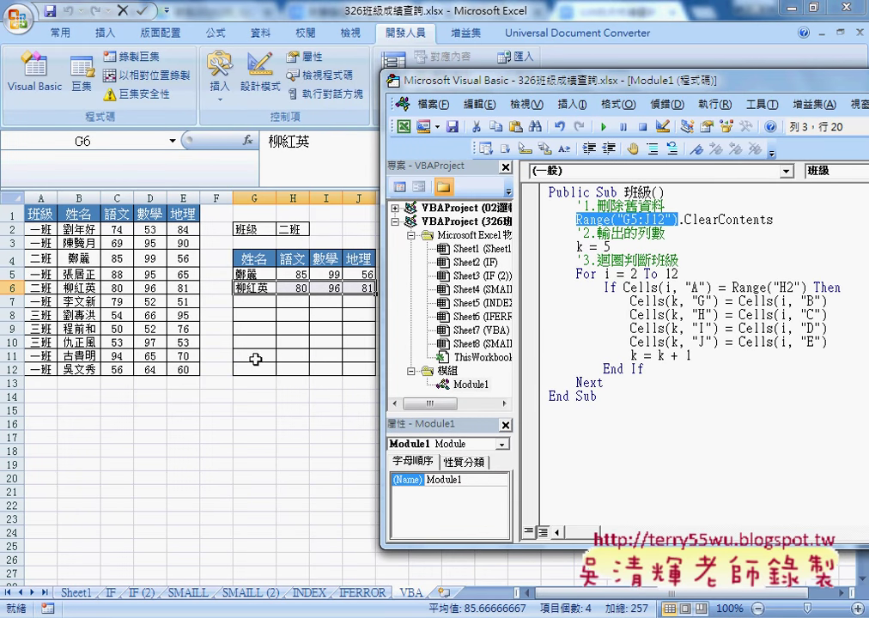
{"action": "left_click_drag", "start_coordinate": [678, 220], "coordinate": [775, 220]}
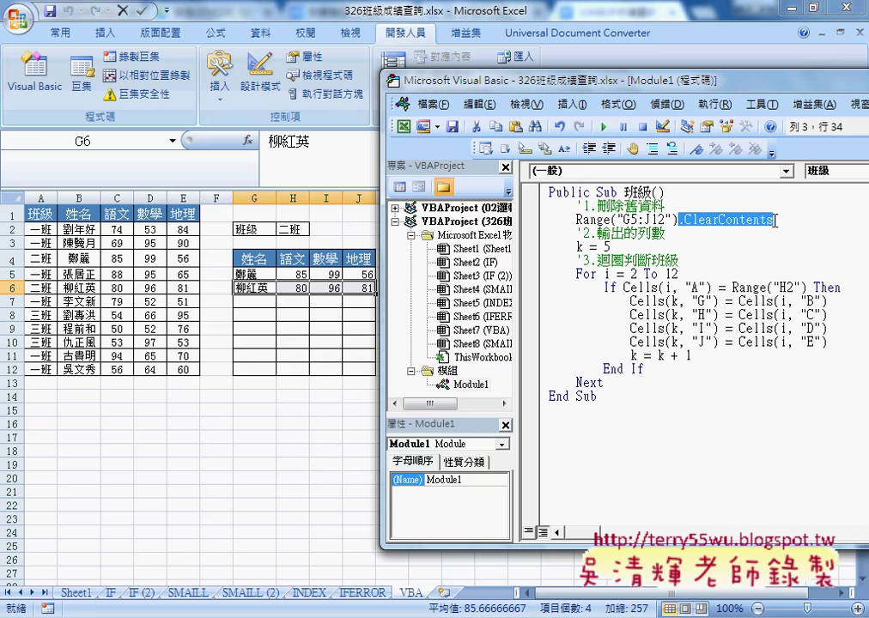
{"action": "type", "text": "."}
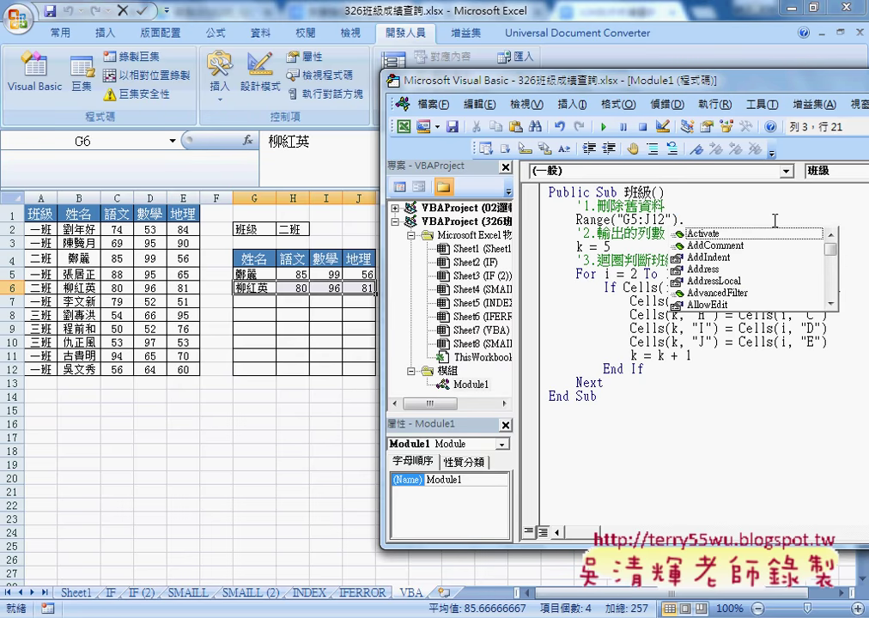
{"action": "type", "text": "cl"}
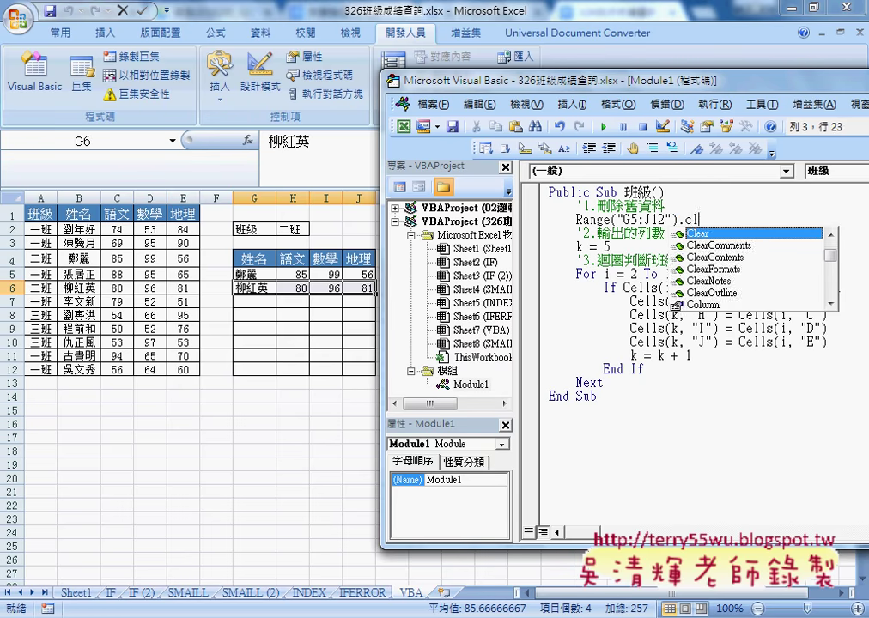
{"action": "key", "text": "Down"}
{"action": "key", "text": "Down"}
{"action": "key", "text": "space"}
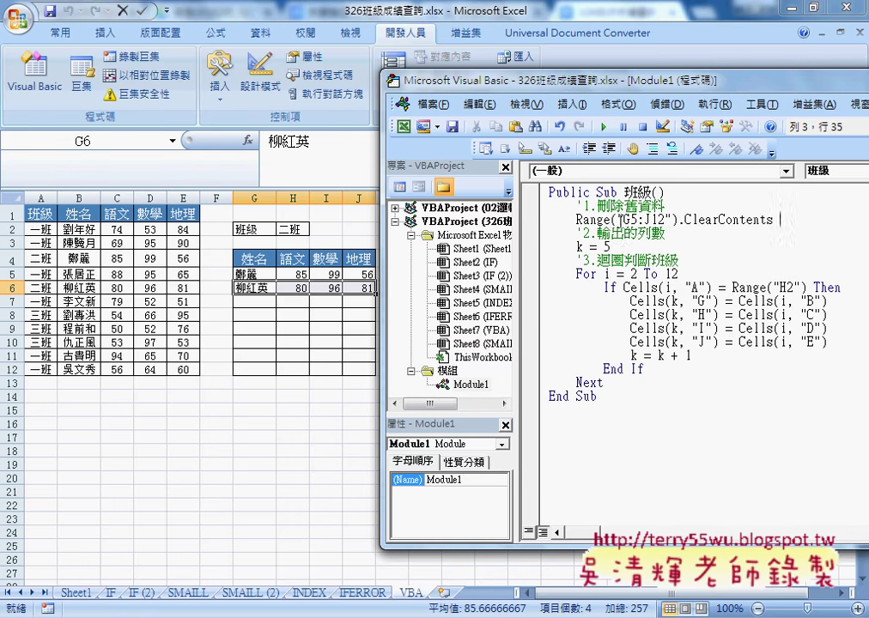
{"action": "left_click_drag", "start_coordinate": [616, 220], "coordinate": [673, 220]}
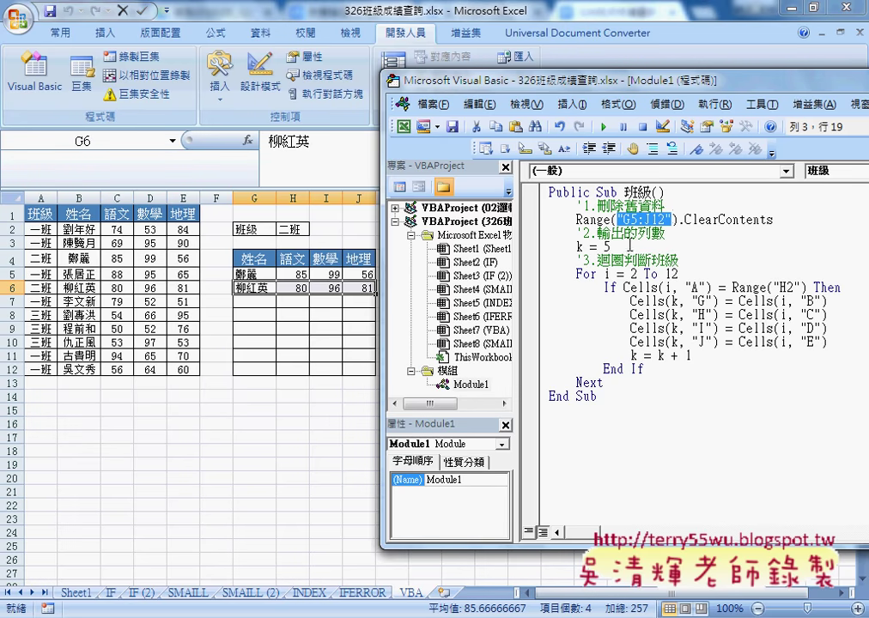
{"action": "key", "text": "Down"}
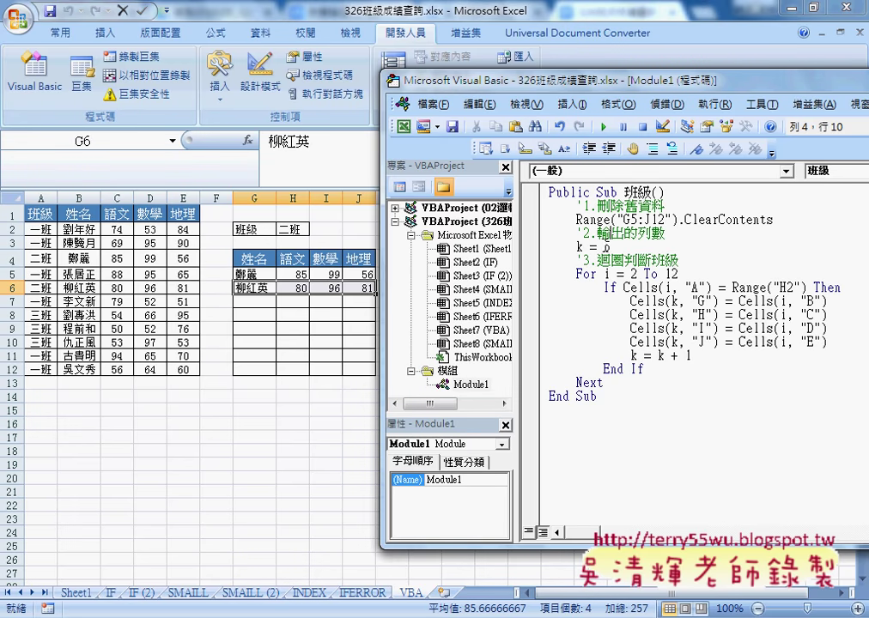
{"action": "key", "text": "Down"}
{"action": "key", "text": "shift+Home"}
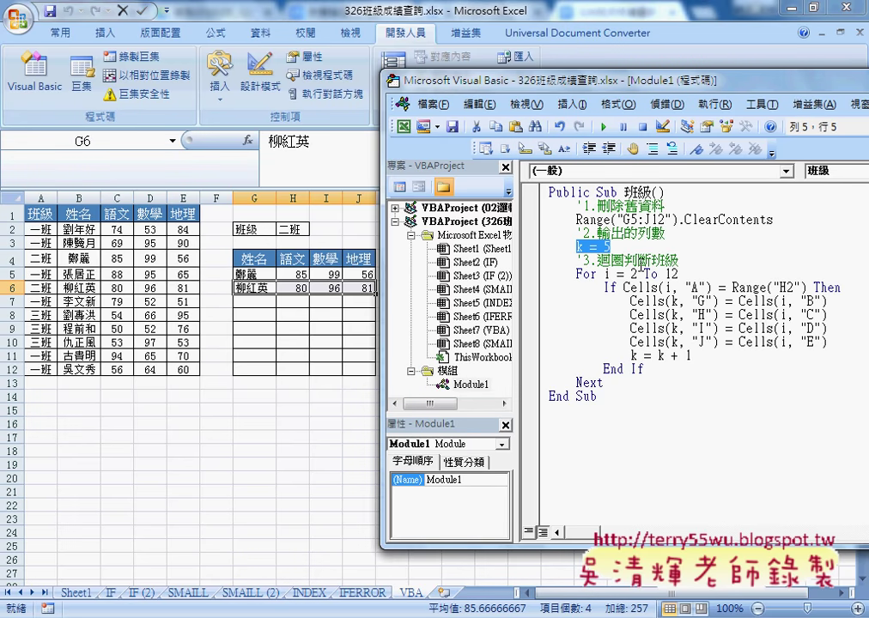
{"action": "left_click", "coordinate": [579, 246]}
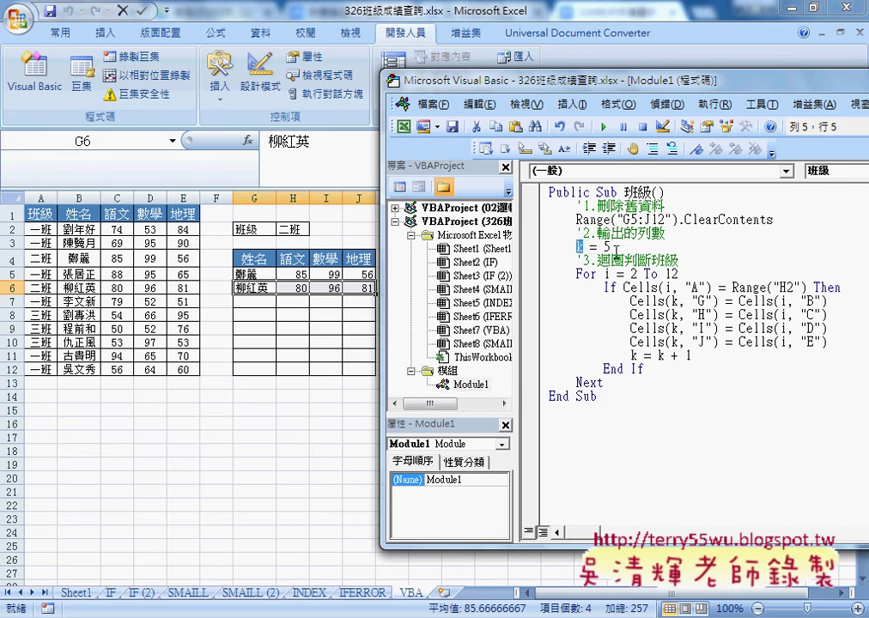
{"action": "left_click_drag", "start_coordinate": [614, 247], "coordinate": [603, 247]}
{"action": "left_click_drag", "start_coordinate": [632, 301], "coordinate": [835, 343]}
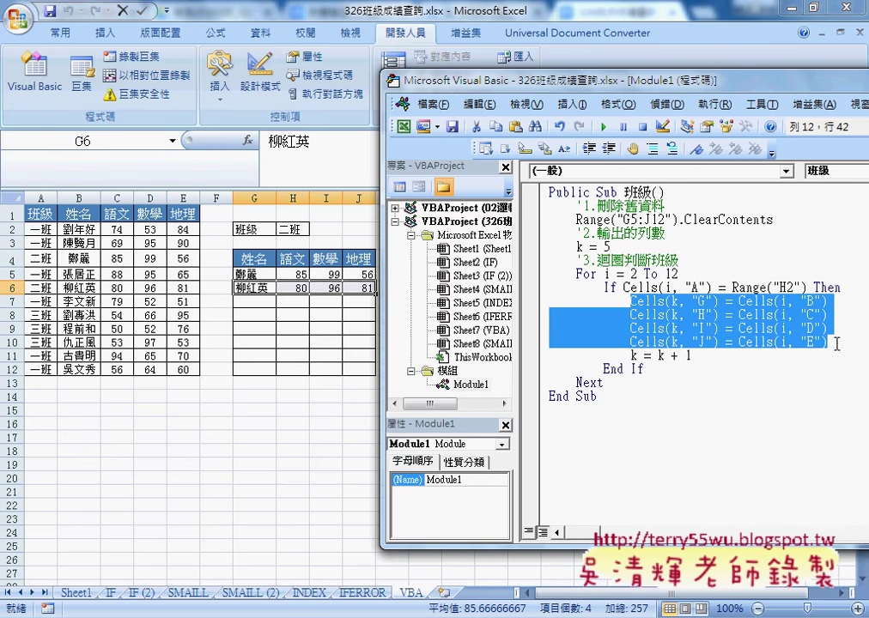
{"action": "left_click_drag", "start_coordinate": [658, 354], "coordinate": [692, 355]}
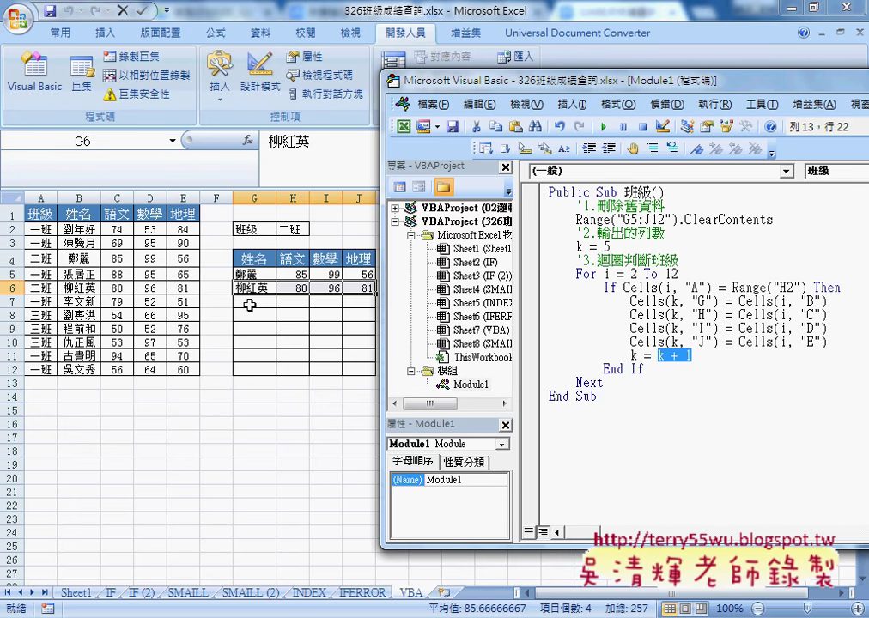
{"action": "double_click", "coordinate": [606, 274]}
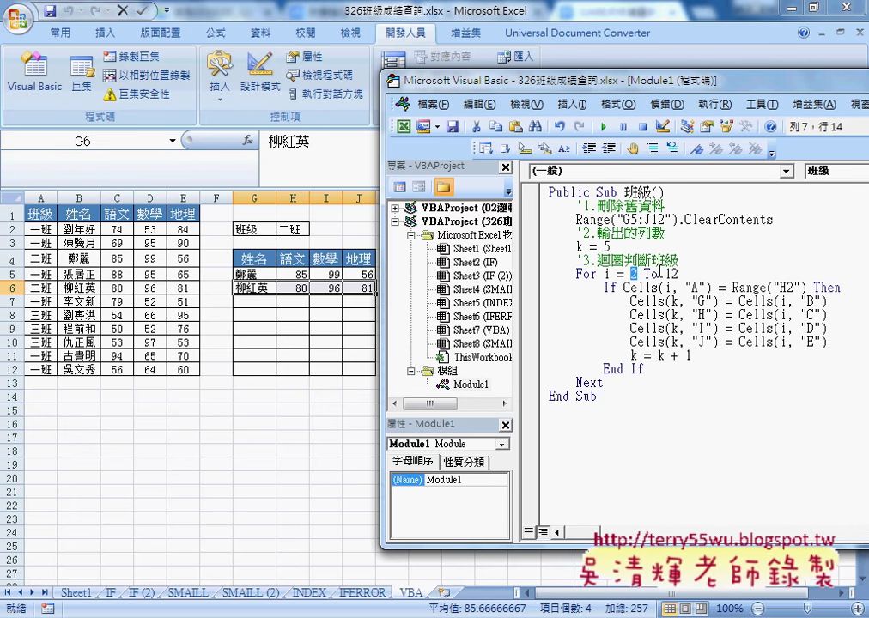
{"action": "double_click", "coordinate": [668, 274]}
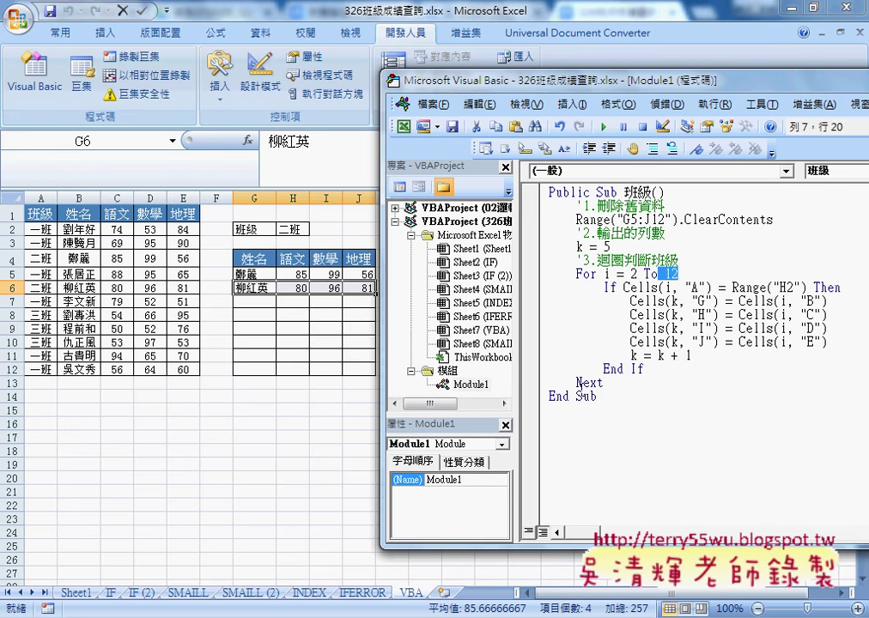
{"action": "double_click", "coordinate": [608, 287]}
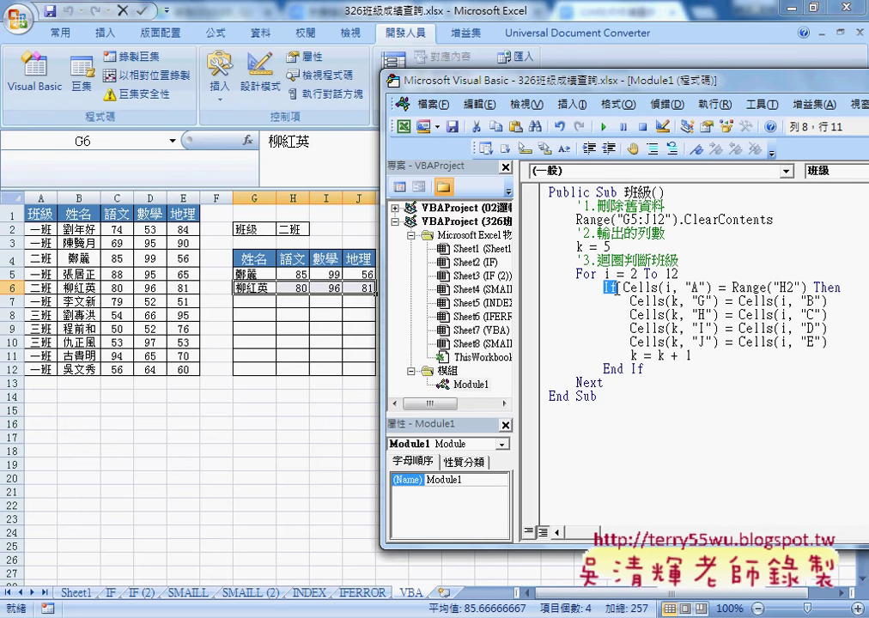
{"action": "left_click_drag", "start_coordinate": [623, 288], "coordinate": [711, 288]}
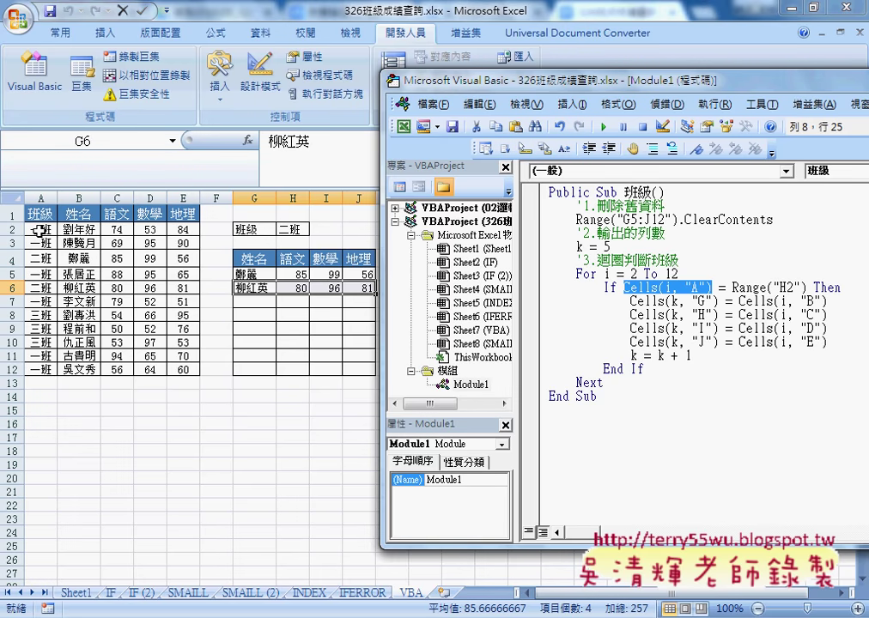
{"action": "left_click_drag", "start_coordinate": [732, 287], "coordinate": [805, 287]}
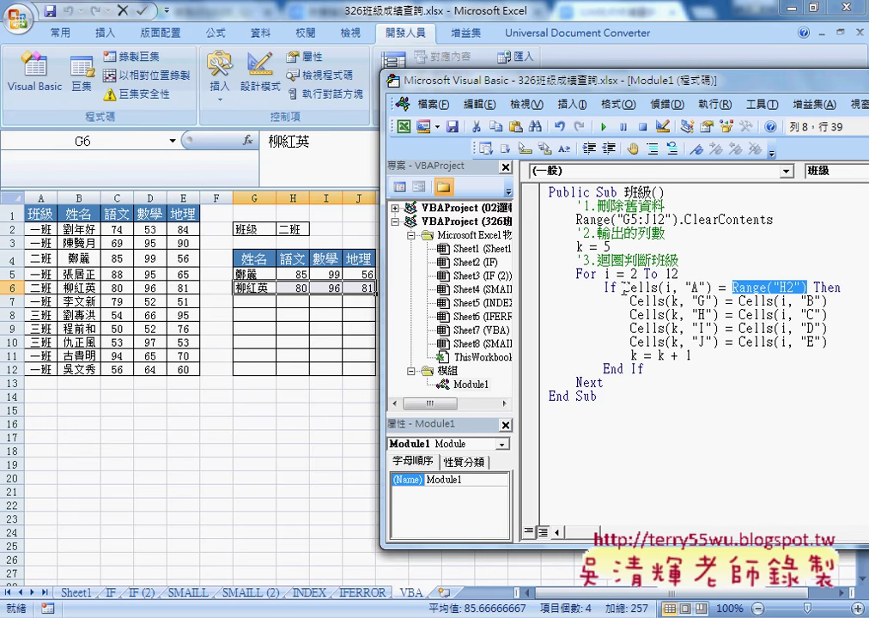
{"action": "left_click_drag", "start_coordinate": [624, 289], "coordinate": [807, 288]}
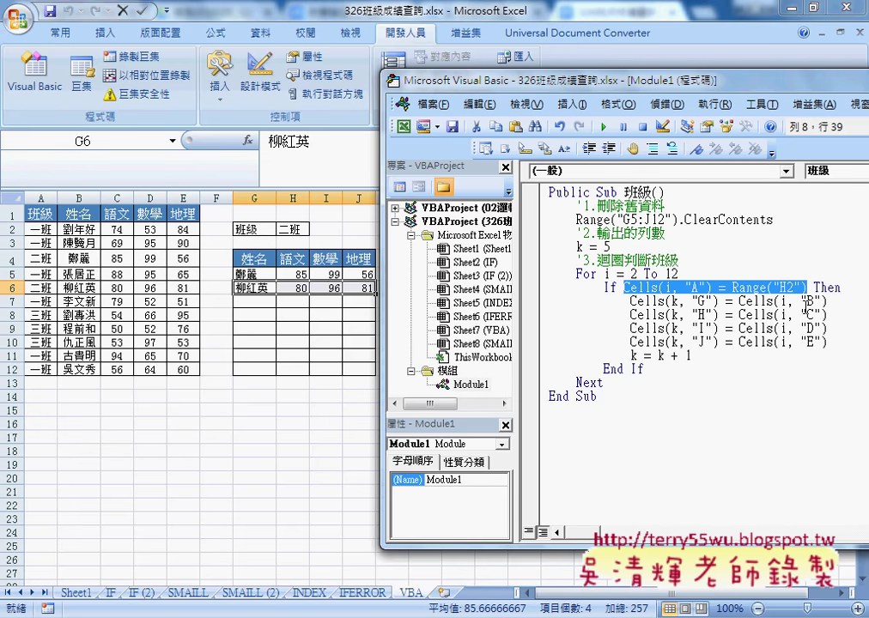
{"action": "double_click", "coordinate": [812, 301]}
{"action": "double_click", "coordinate": [812, 314]}
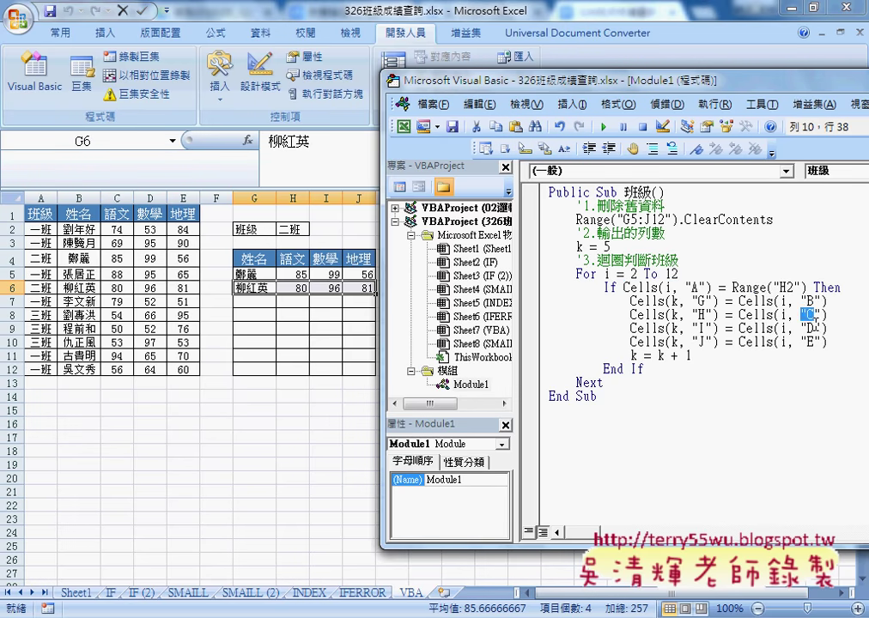
{"action": "double_click", "coordinate": [812, 328]}
{"action": "type", "text": "D"}
{"action": "double_click", "coordinate": [809, 342]}
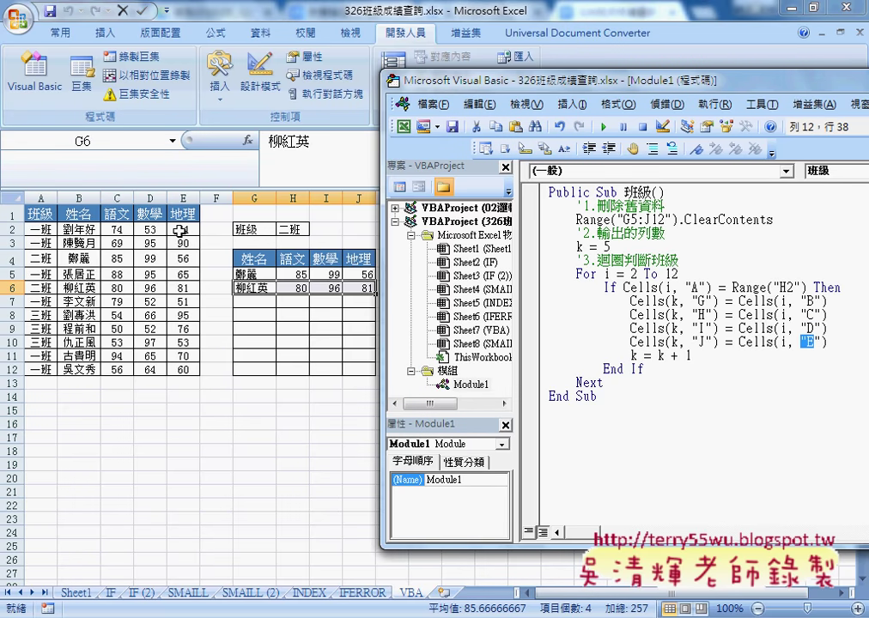
{"action": "double_click", "coordinate": [702, 314]}
{"action": "double_click", "coordinate": [702, 341]}
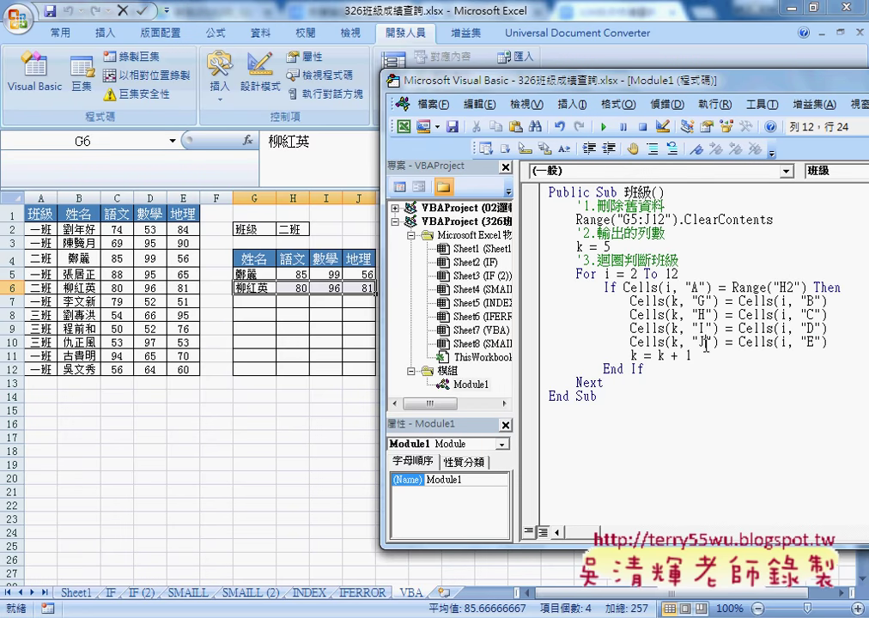
{"action": "left_click_drag", "start_coordinate": [493, 83], "coordinate": [676, 97]}
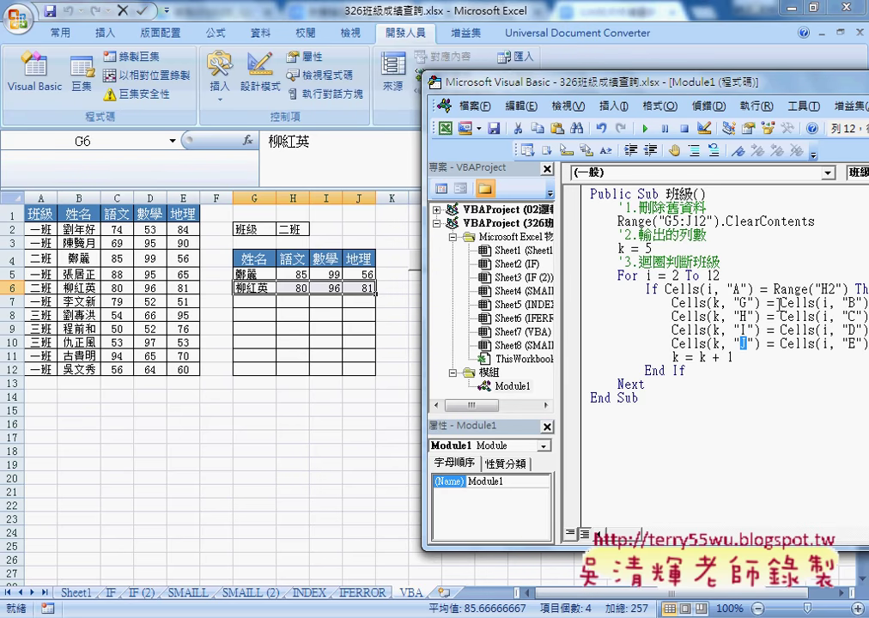
Step: Highlight the row indexes i and k, the start value k = 5 and the increment k = k + 1
{"action": "double_click", "coordinate": [824, 302]}
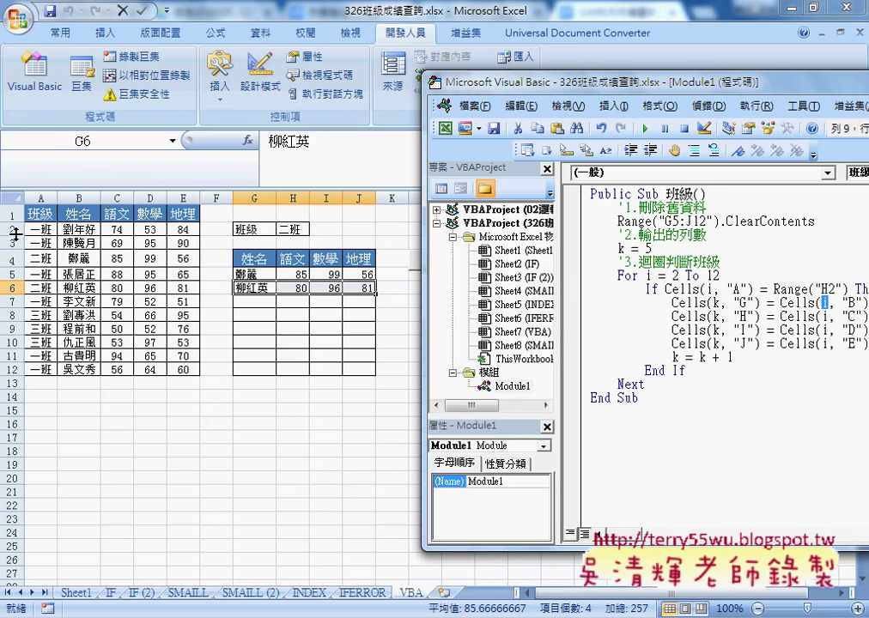
{"action": "double_click", "coordinate": [715, 302]}
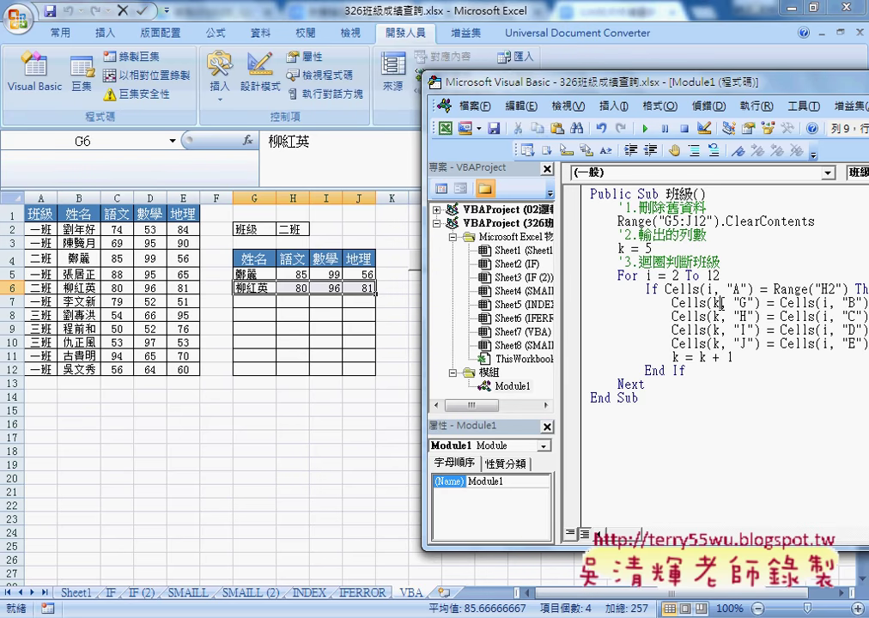
{"action": "double_click", "coordinate": [621, 248]}
{"action": "left_click_drag", "start_coordinate": [698, 357], "coordinate": [732, 357]}
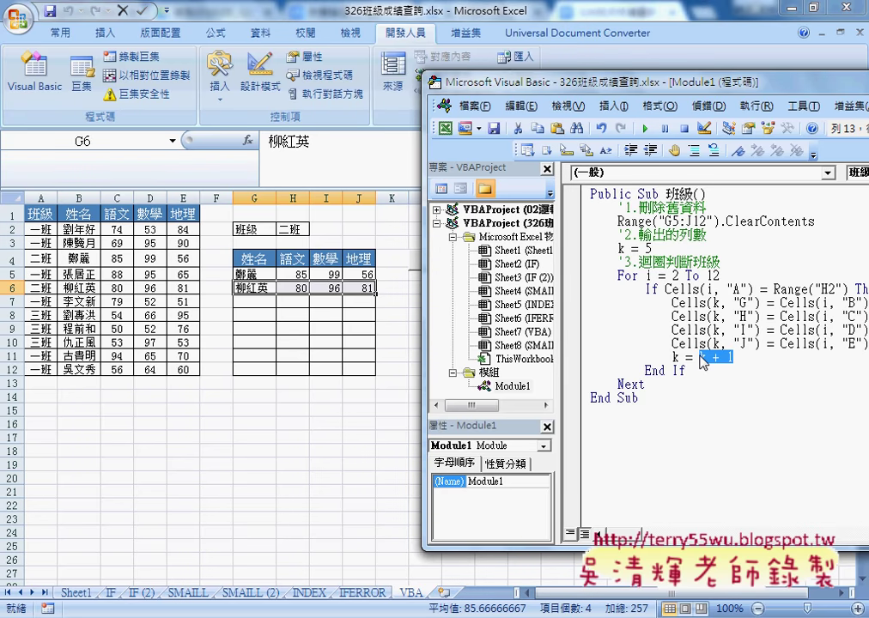
{"action": "left_click", "coordinate": [718, 385]}
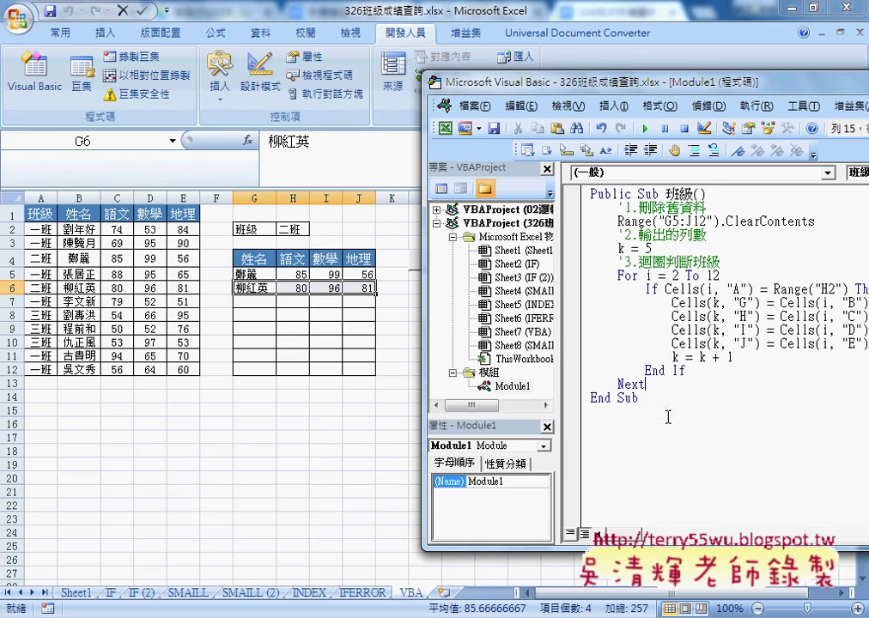
{"action": "left_click_drag", "start_coordinate": [652, 248], "coordinate": [618, 248]}
{"action": "left_click_drag", "start_coordinate": [732, 357], "coordinate": [675, 357]}
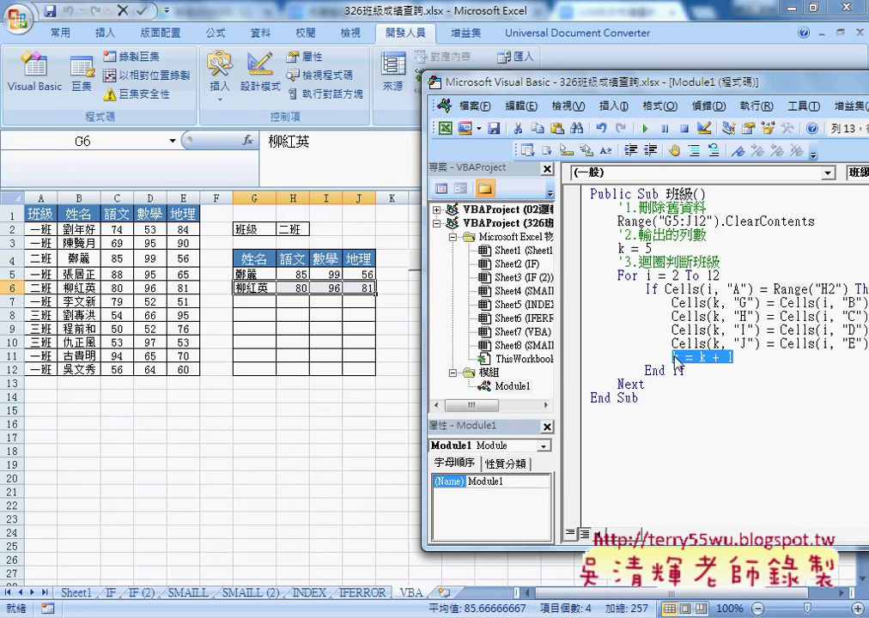
Step: Run the 班級 filter for 一班 to list its six students, then set H2 back to 二班
{"action": "left_click", "coordinate": [357, 242]}
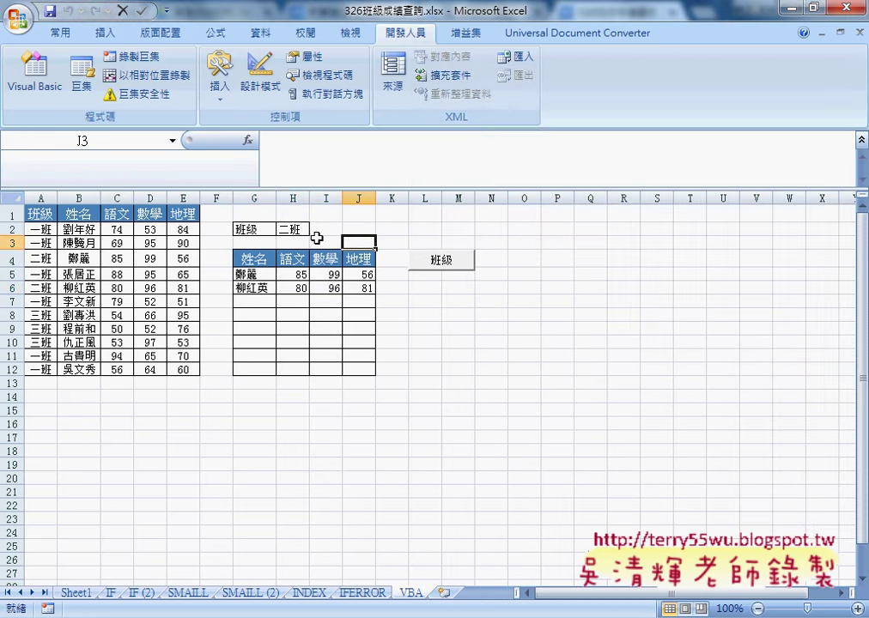
{"action": "left_click", "coordinate": [296, 229]}
{"action": "left_click", "coordinate": [317, 229]}
{"action": "left_click", "coordinate": [290, 240]}
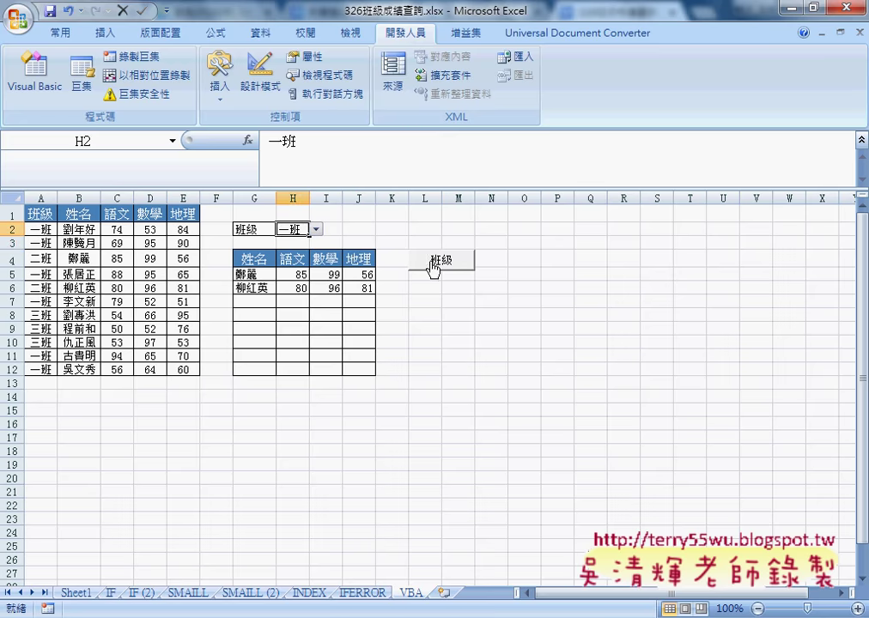
{"action": "left_click", "coordinate": [438, 268]}
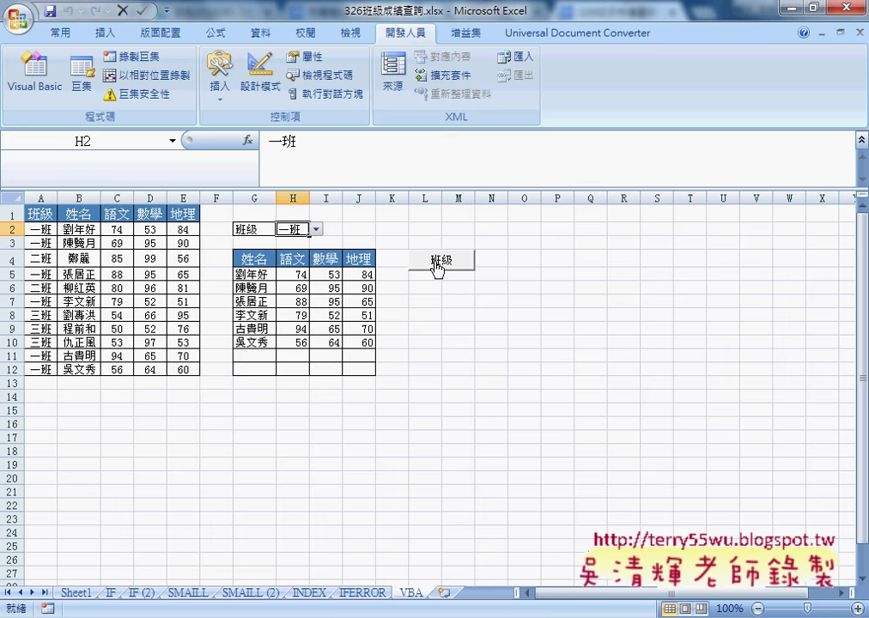
{"action": "left_click", "coordinate": [316, 230]}
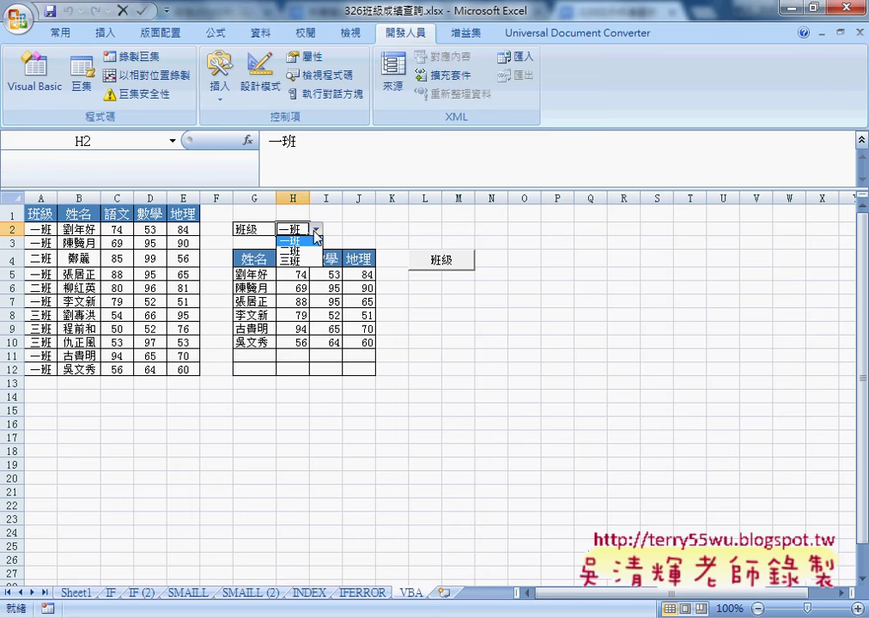
{"action": "left_click", "coordinate": [302, 250]}
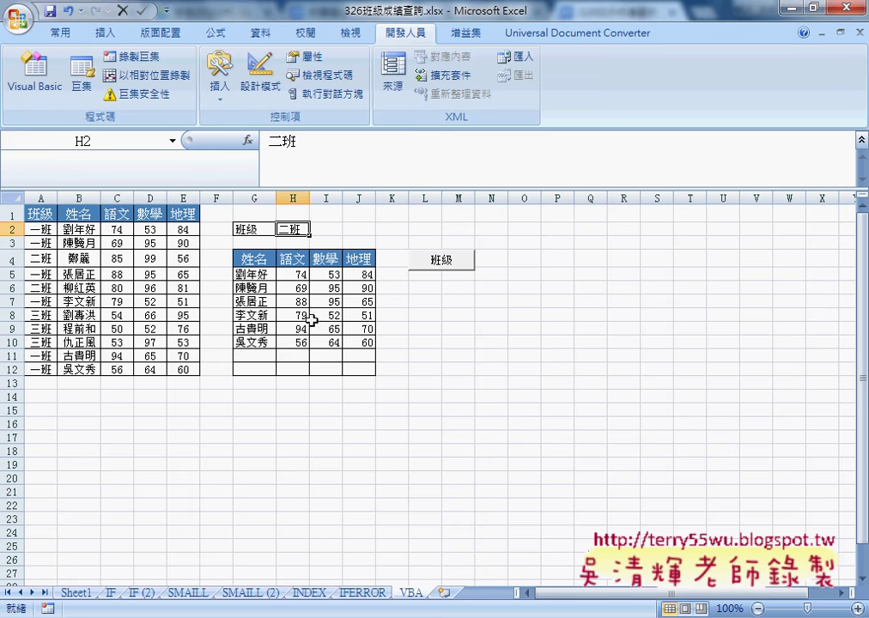
Step: Bring the VBA editor forward, move it left, and place the caret in the loop lines after k = k + 1
{"action": "left_click", "coordinate": [452, 541]}
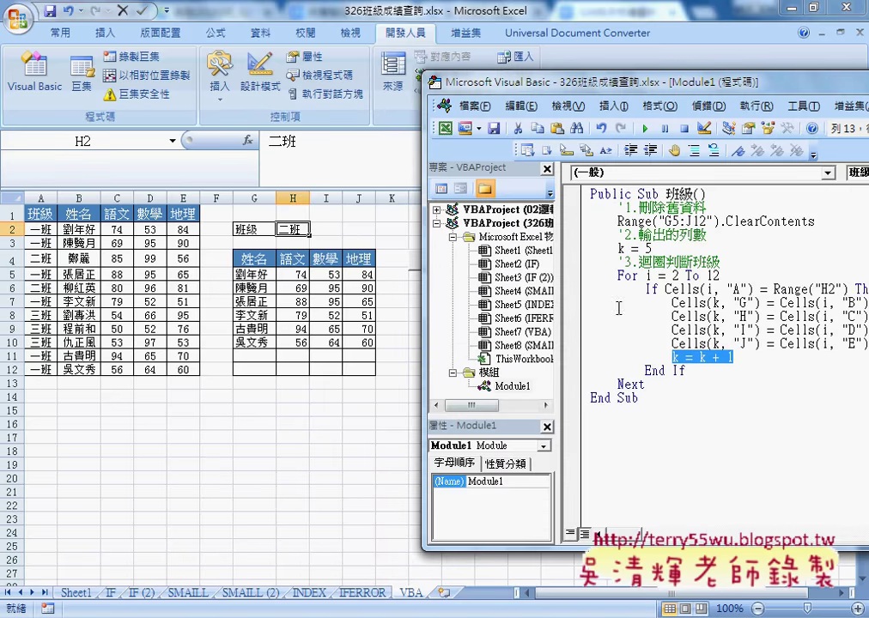
{"action": "left_click_drag", "start_coordinate": [481, 83], "coordinate": [325, 78]}
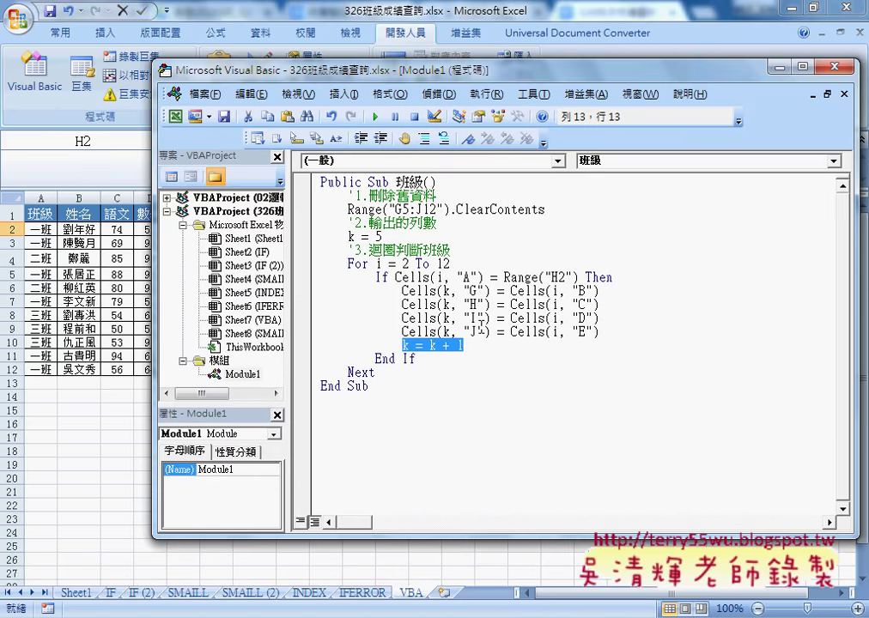
{"action": "left_click", "coordinate": [490, 349]}
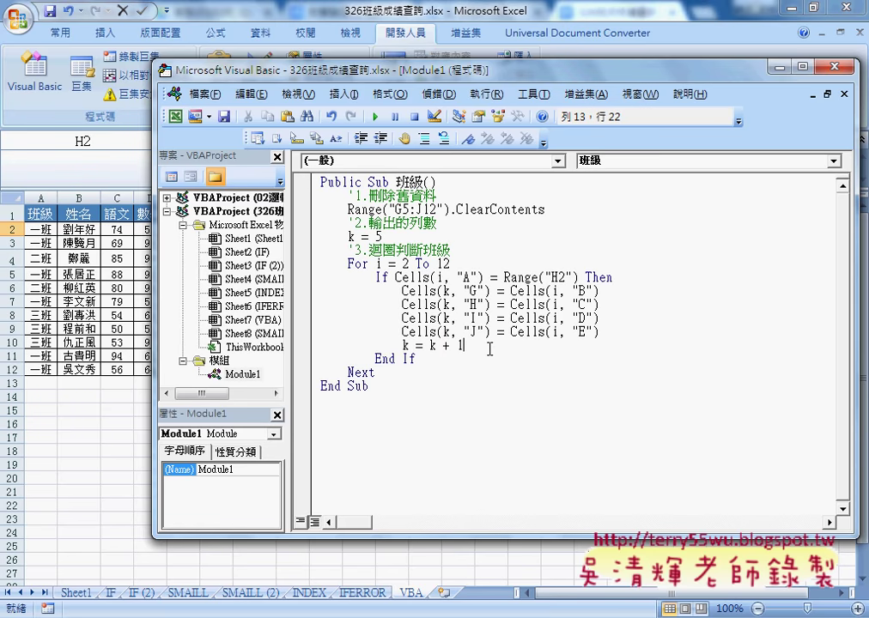
{"action": "left_click", "coordinate": [367, 272]}
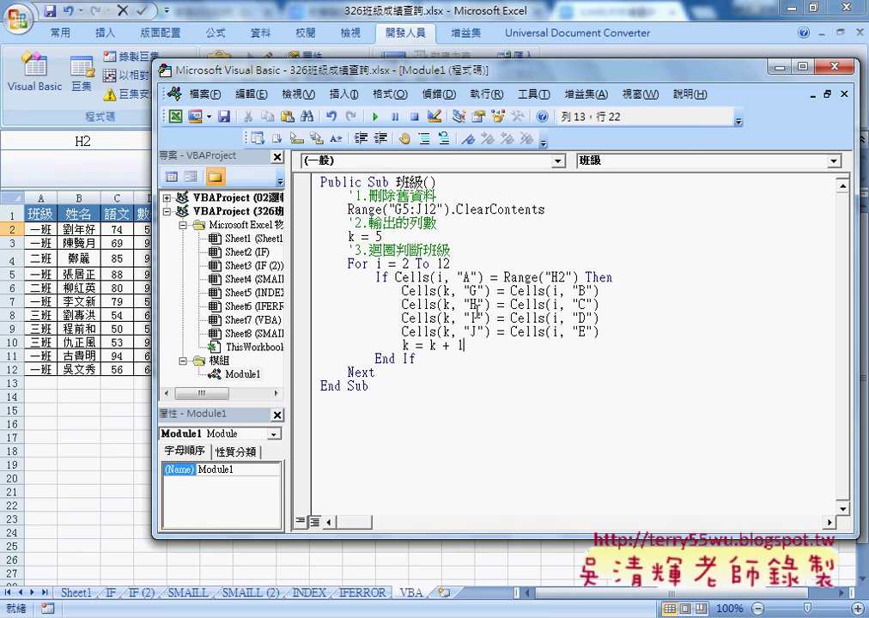